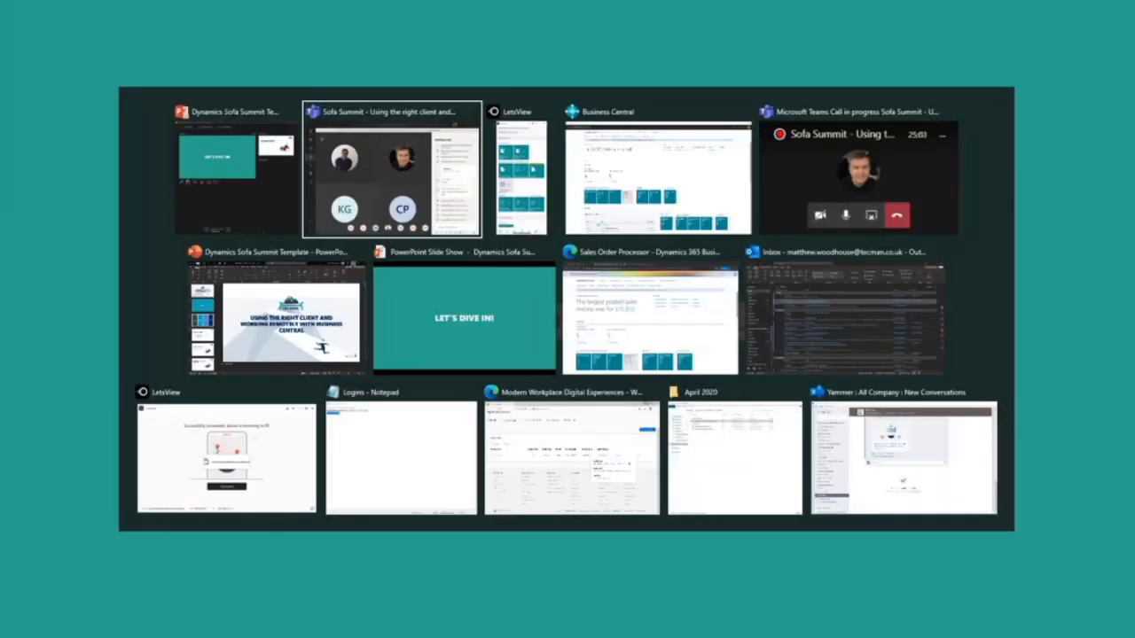
Switch to the browser window showing the Business Central Sales Order Processor role centre and maximize it
key("Tab")
key("Tab")
key("Tab")
key("Tab")
key("Tab")
key("Tab")
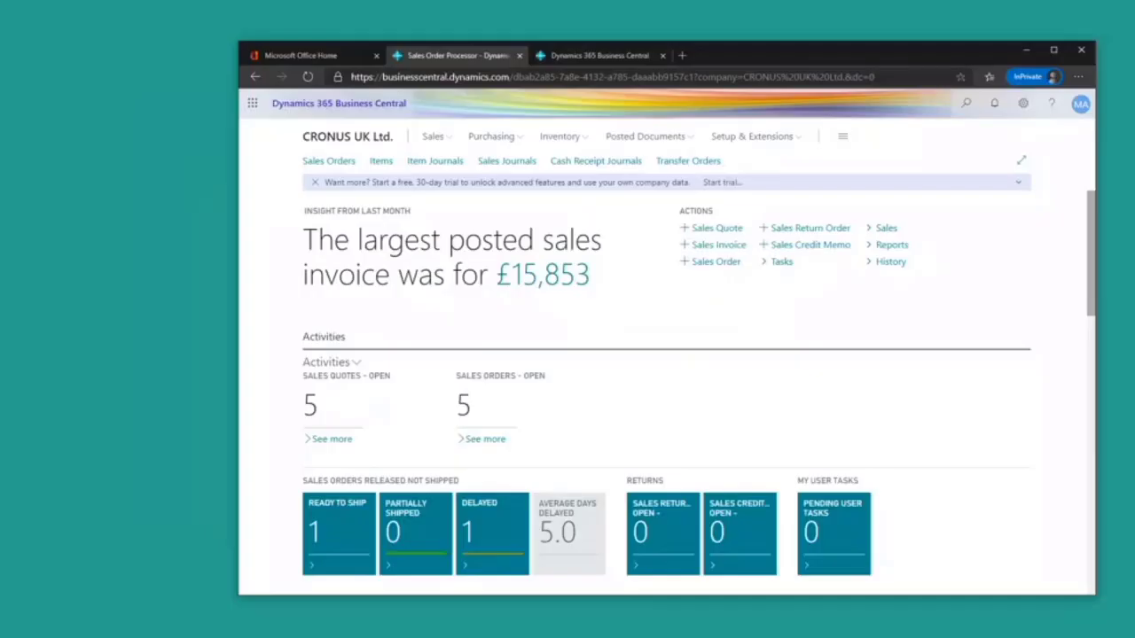
left_click(1053, 50)
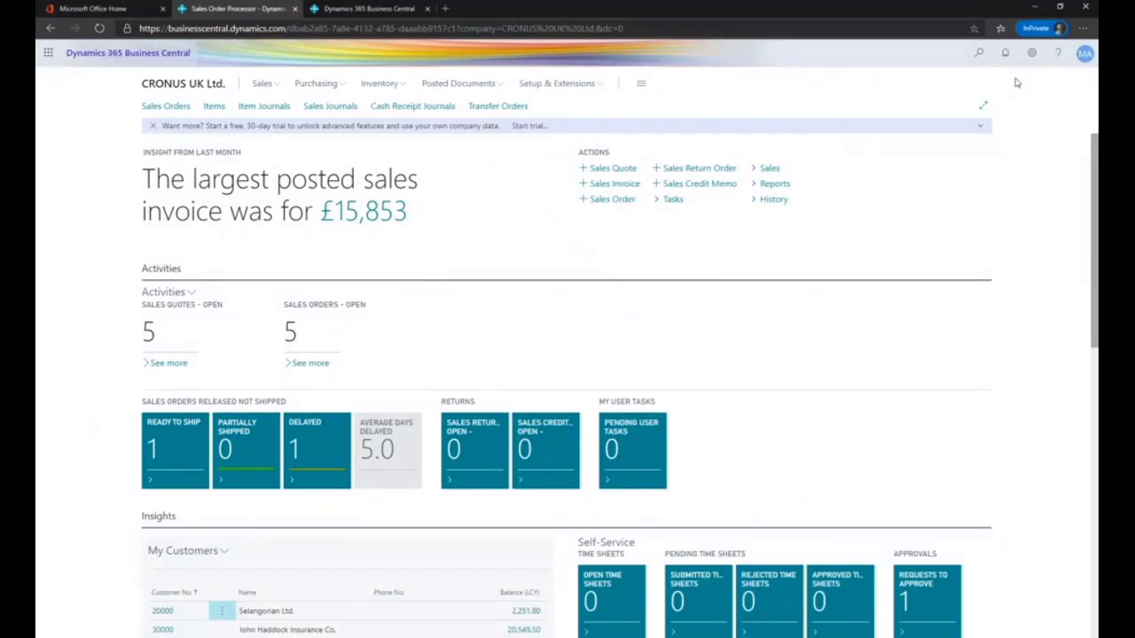
View the Office 365 home page and look through the Sales Order Processor role centre in the web client
left_click(105, 9)
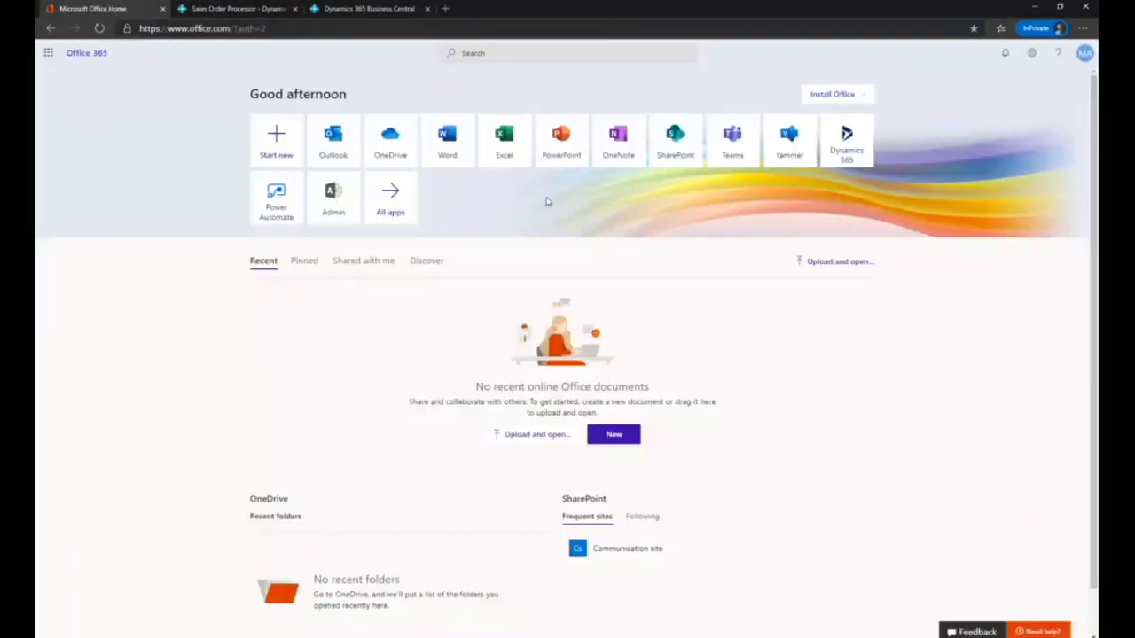
left_click(234, 10)
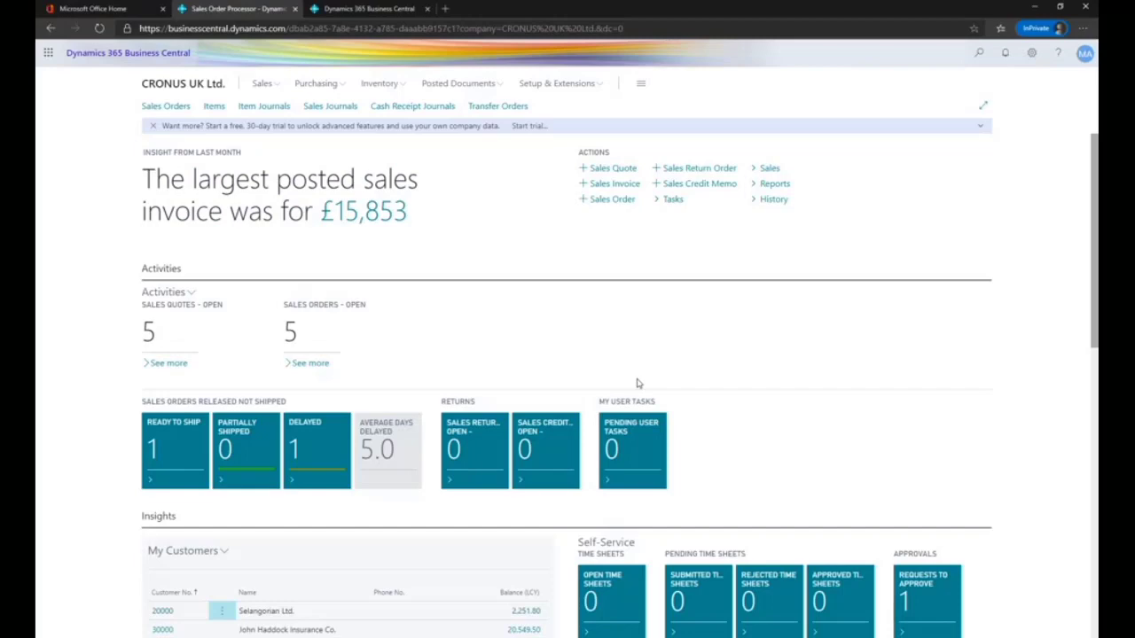
scroll(638, 385, "down", 8)
scroll(632, 379, "up", 10)
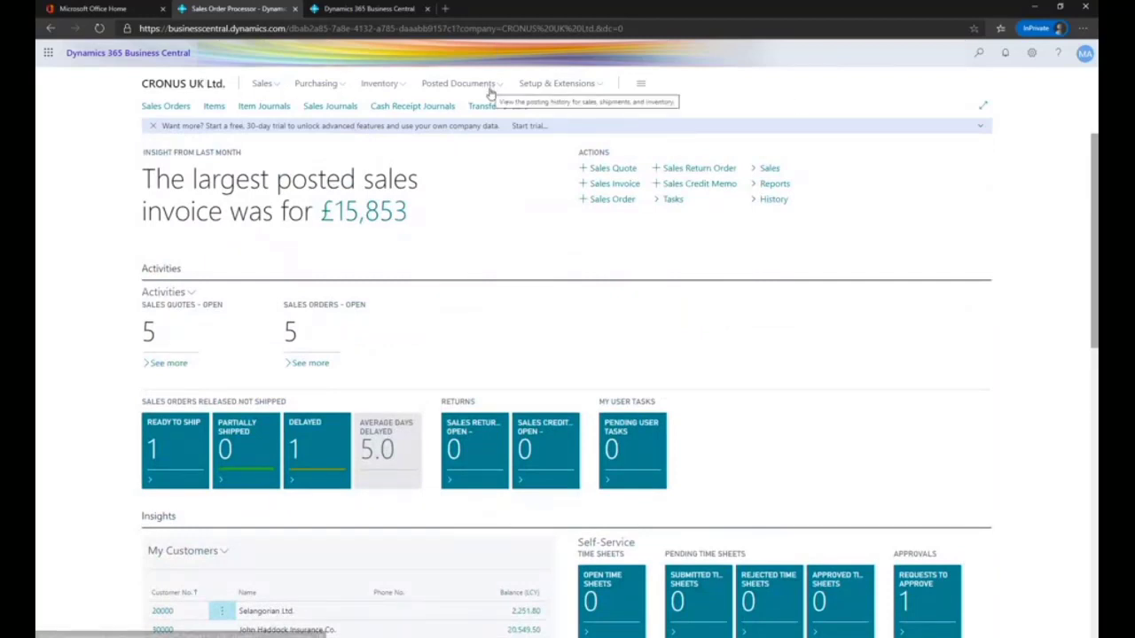
Open My Settings, view the available roles, and cancel without changing the role
left_click(1031, 53)
left_click(956, 146)
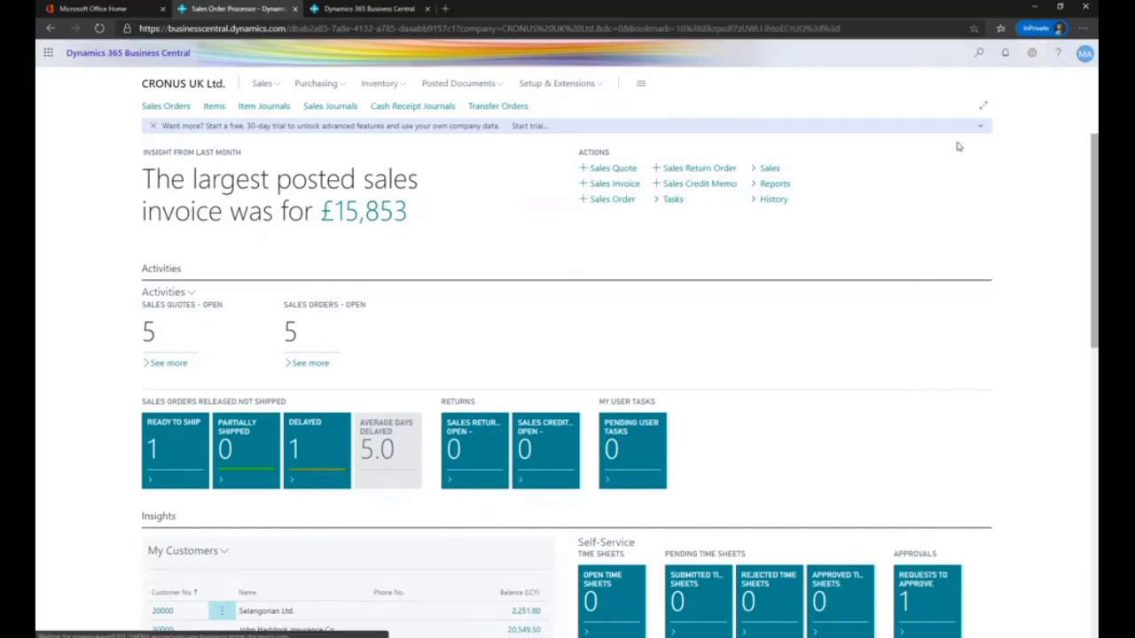
left_click(689, 123)
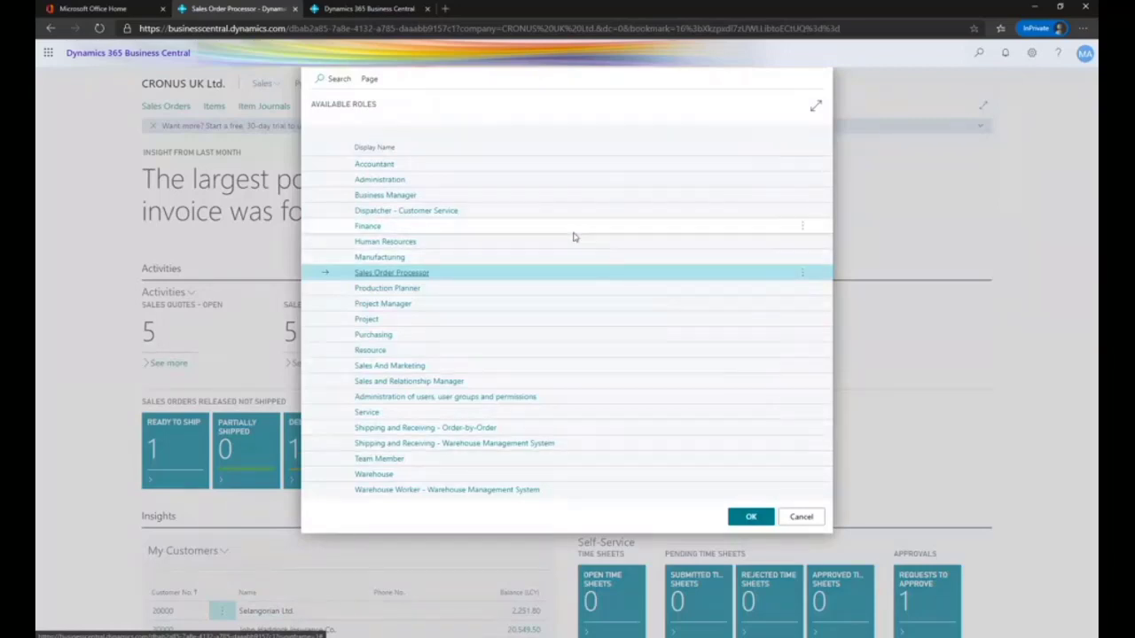
left_click(813, 518)
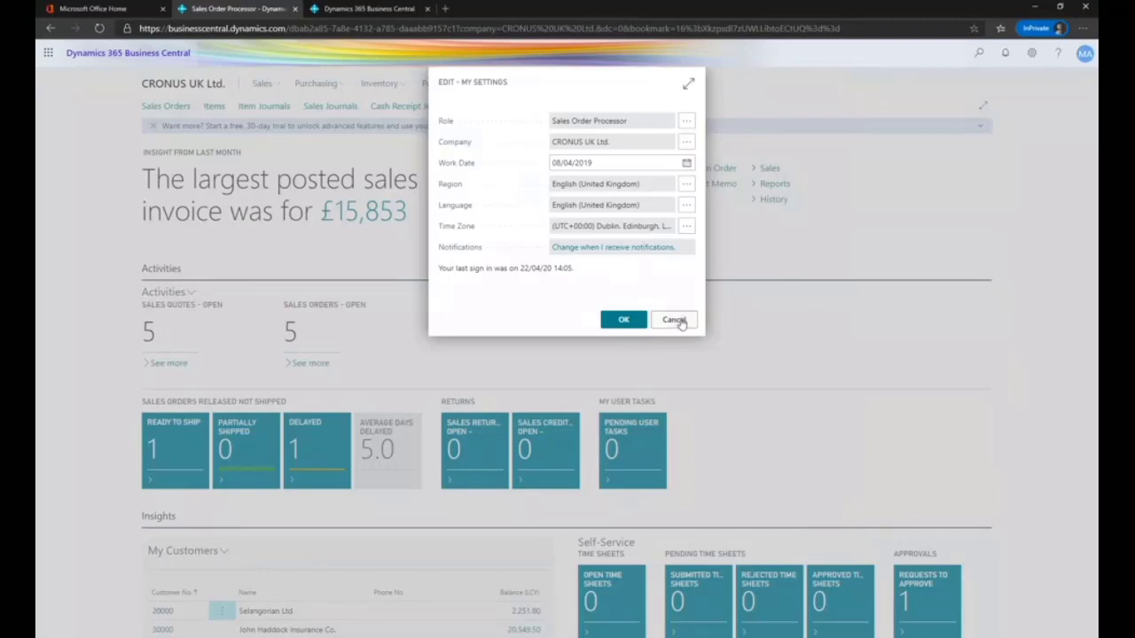
left_click(678, 321)
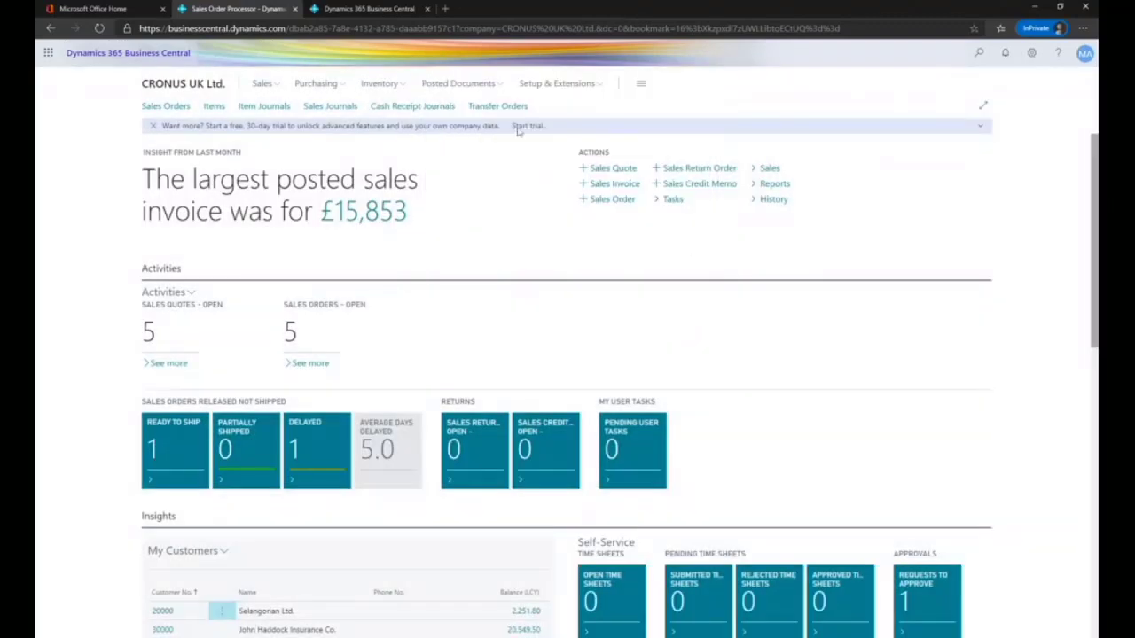
View the tablet client's role centre and examine its actions for new documents, tasks and sales
left_click(359, 9)
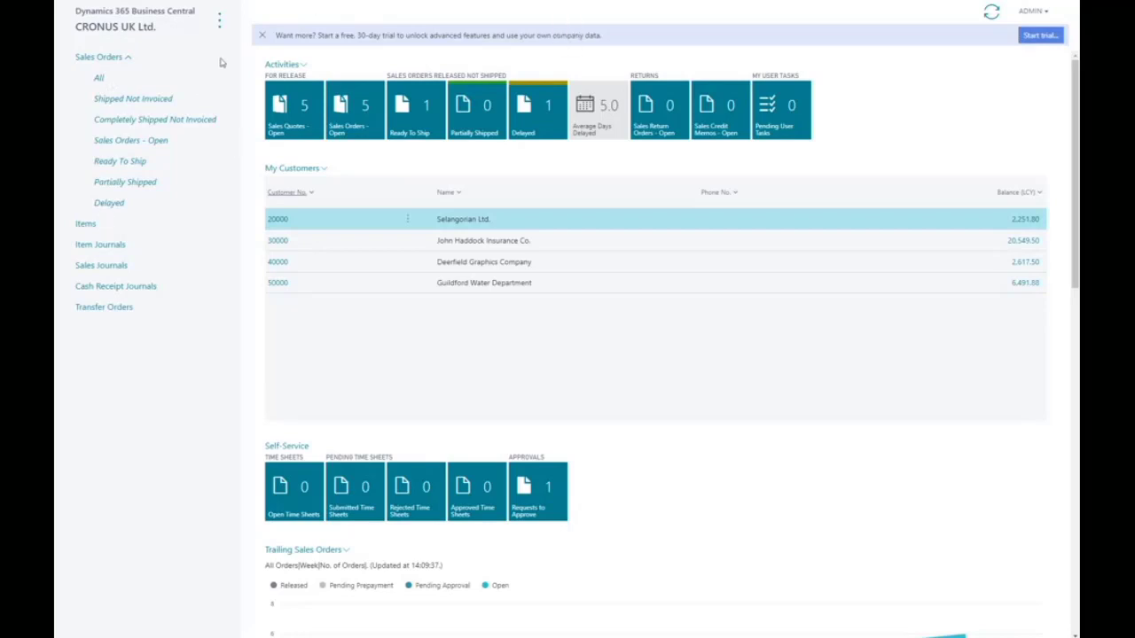
left_click(220, 21)
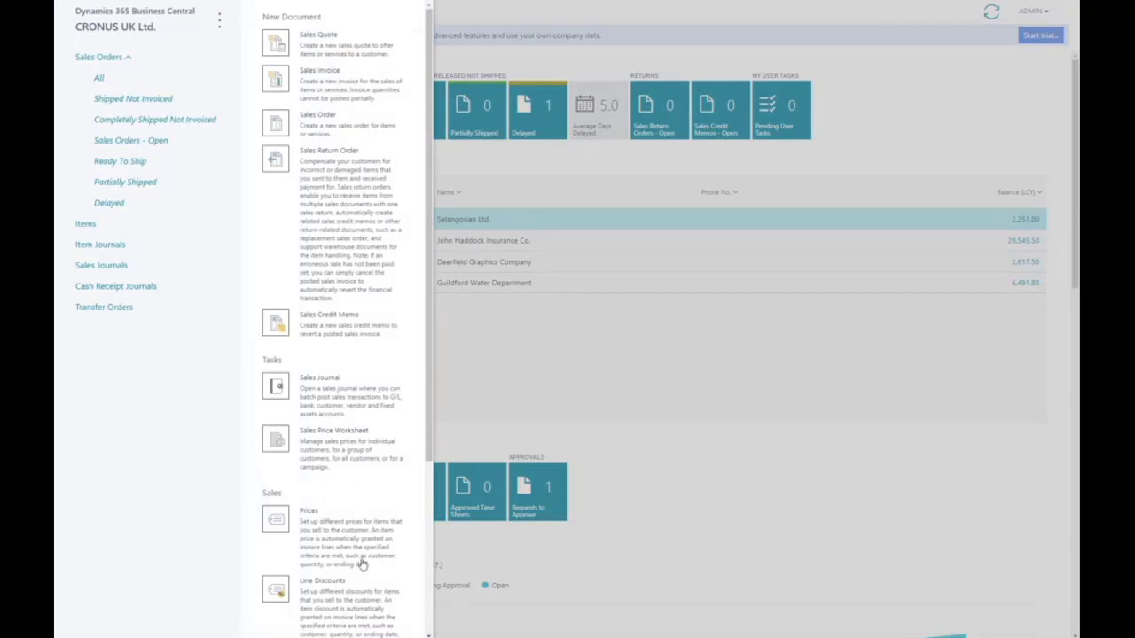
scroll(361, 564, "down", 5)
scroll(364, 561, "up", 5)
left_click(508, 393)
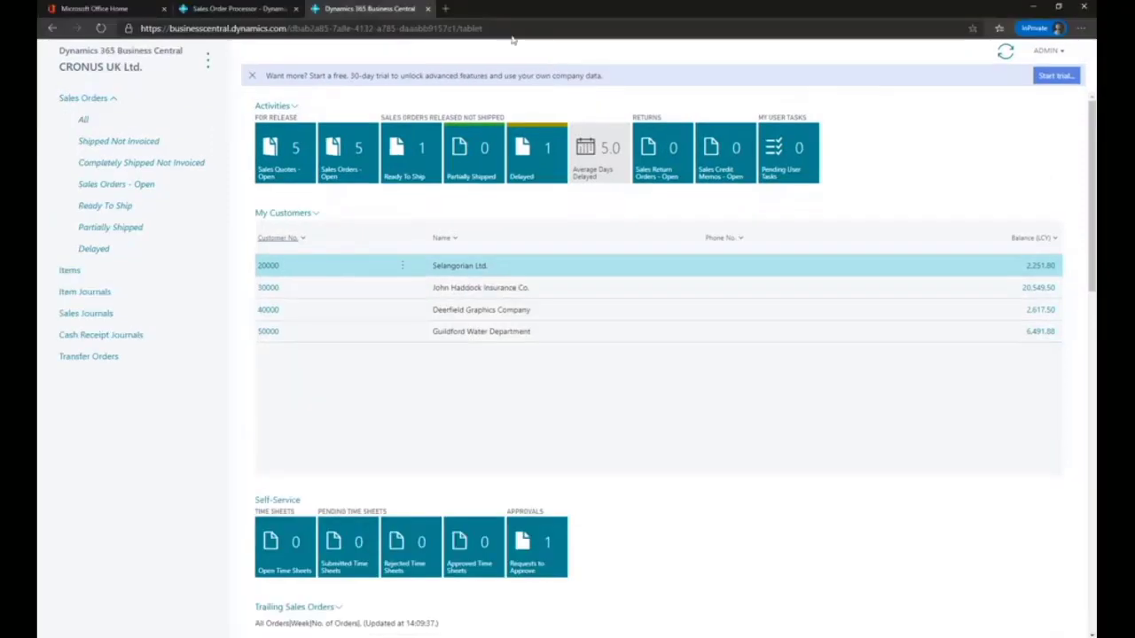
Compare the web client's navigation with the tablet client's, collapsing the Sales Orders group in the tablet client
left_click(266, 8)
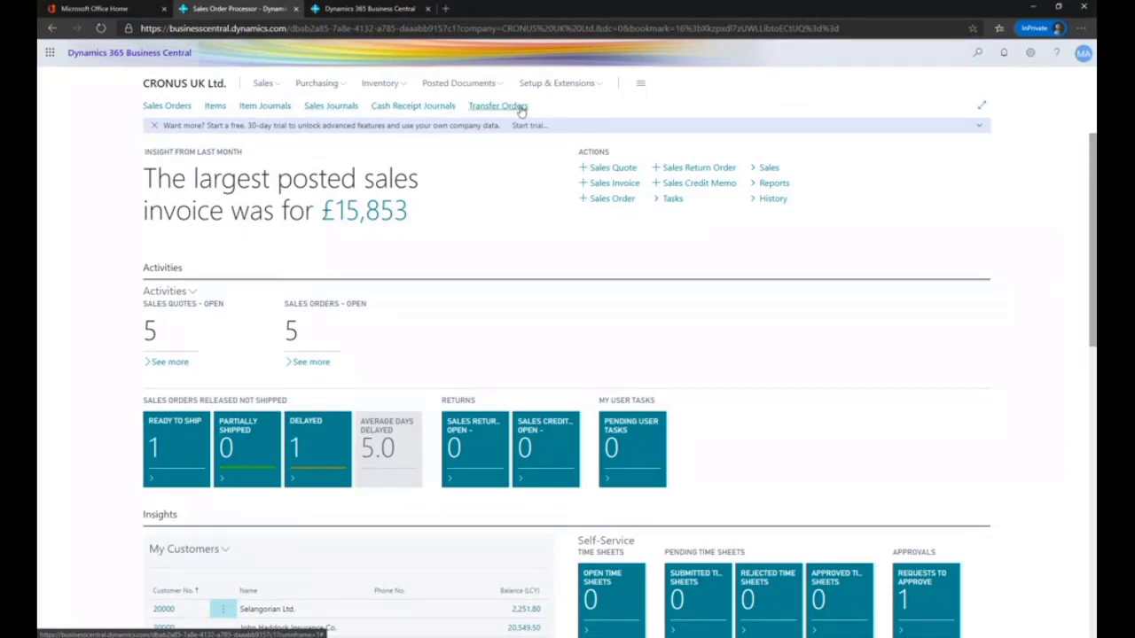
left_click(346, 11)
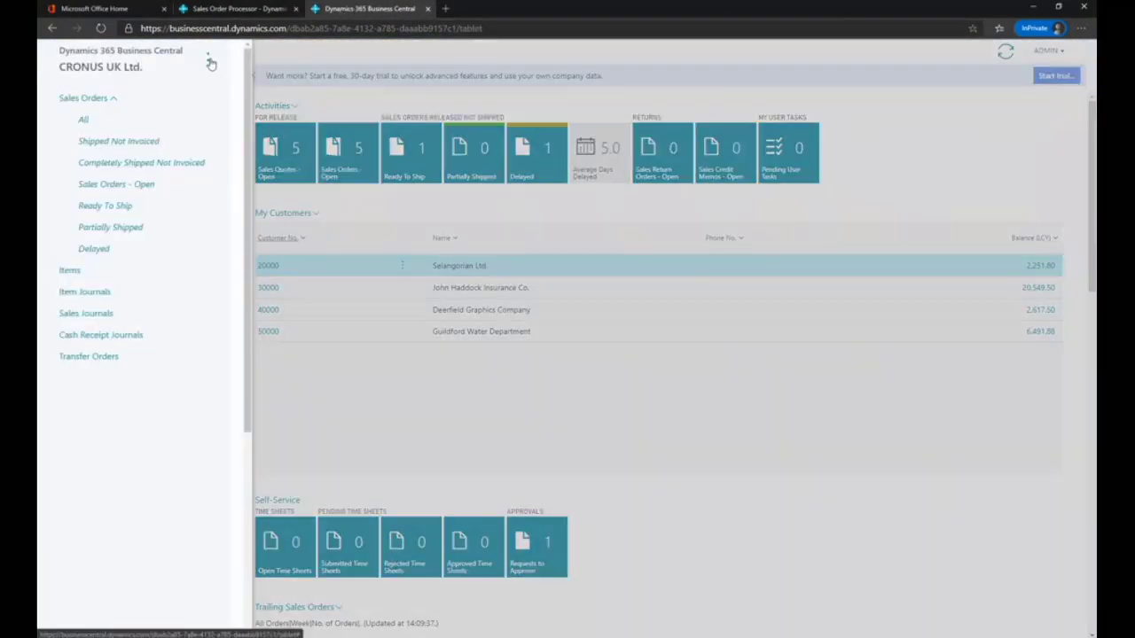
left_click(209, 60)
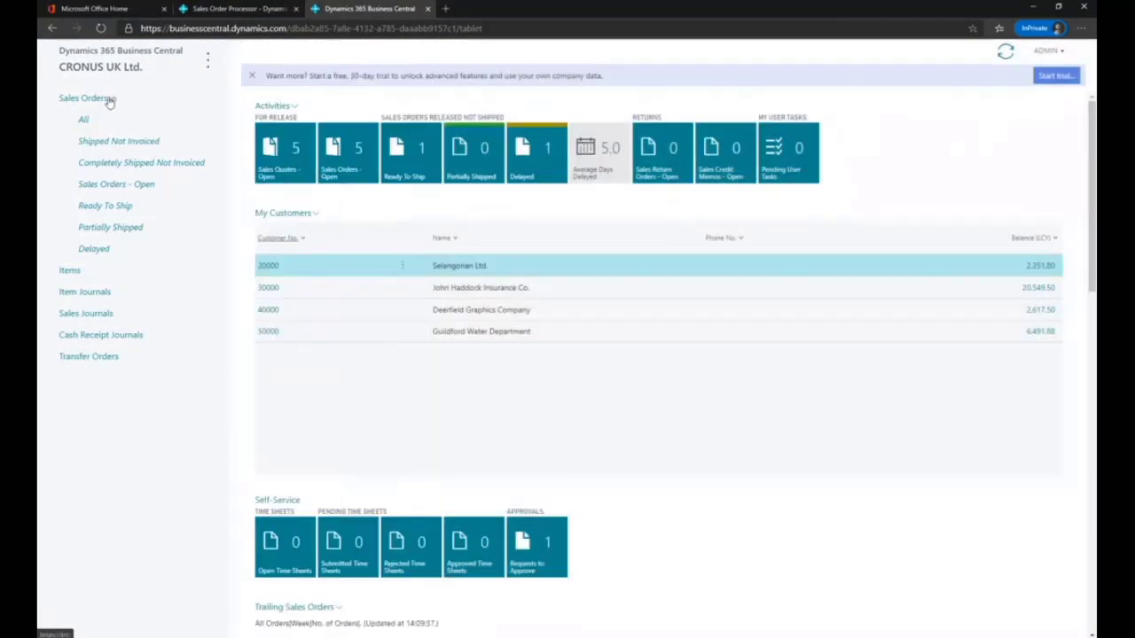
left_click(98, 98)
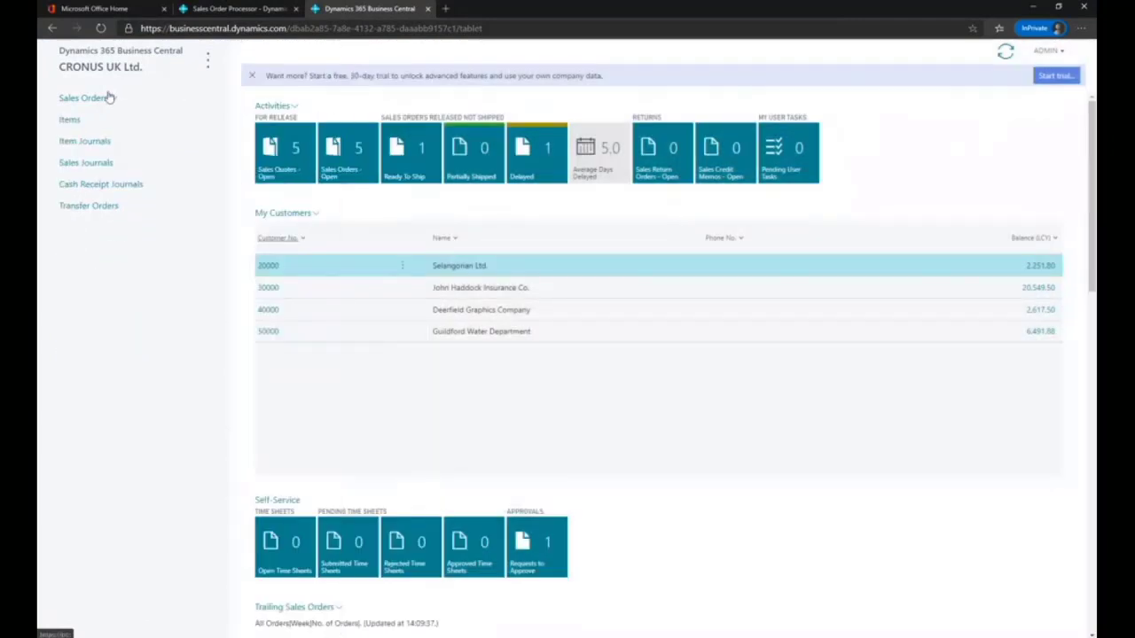
left_click(217, 10)
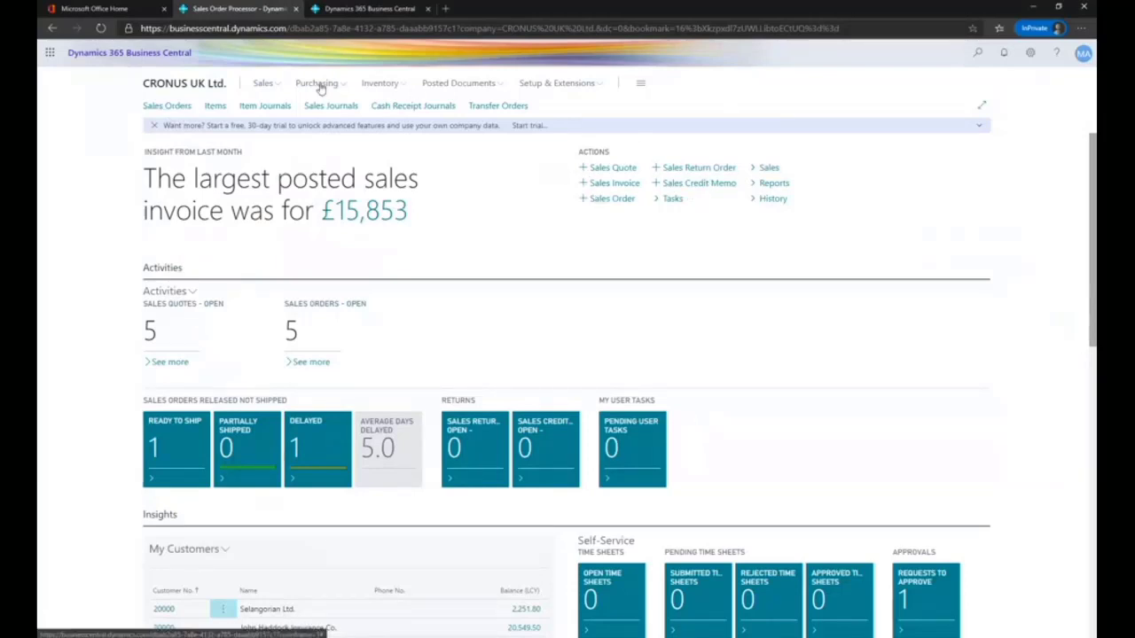
left_click(370, 9)
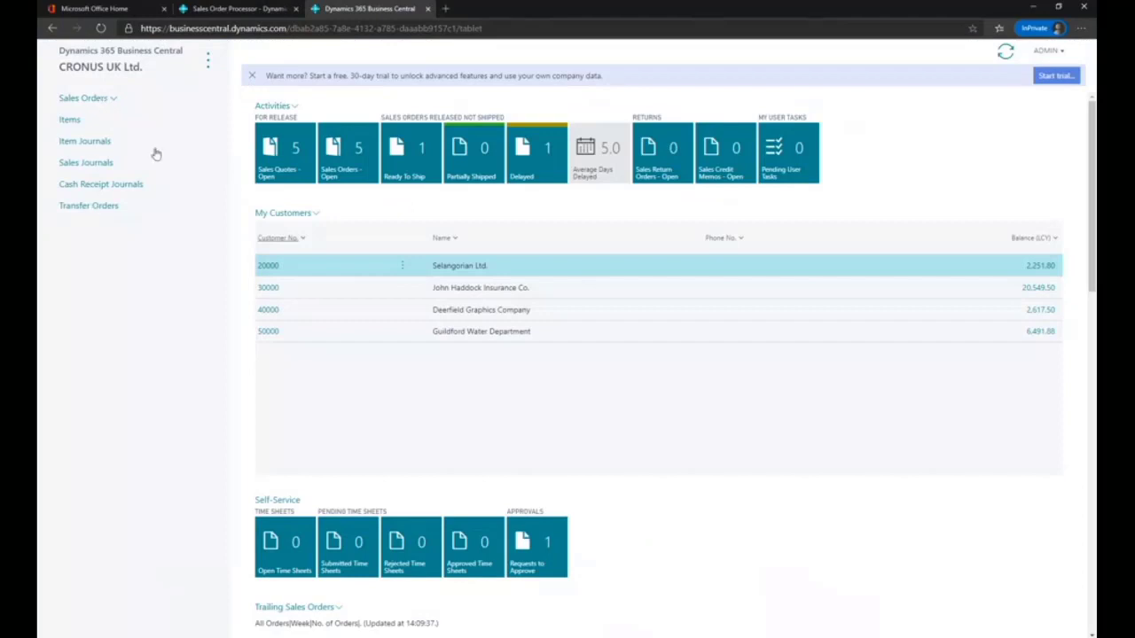
left_click(238, 8)
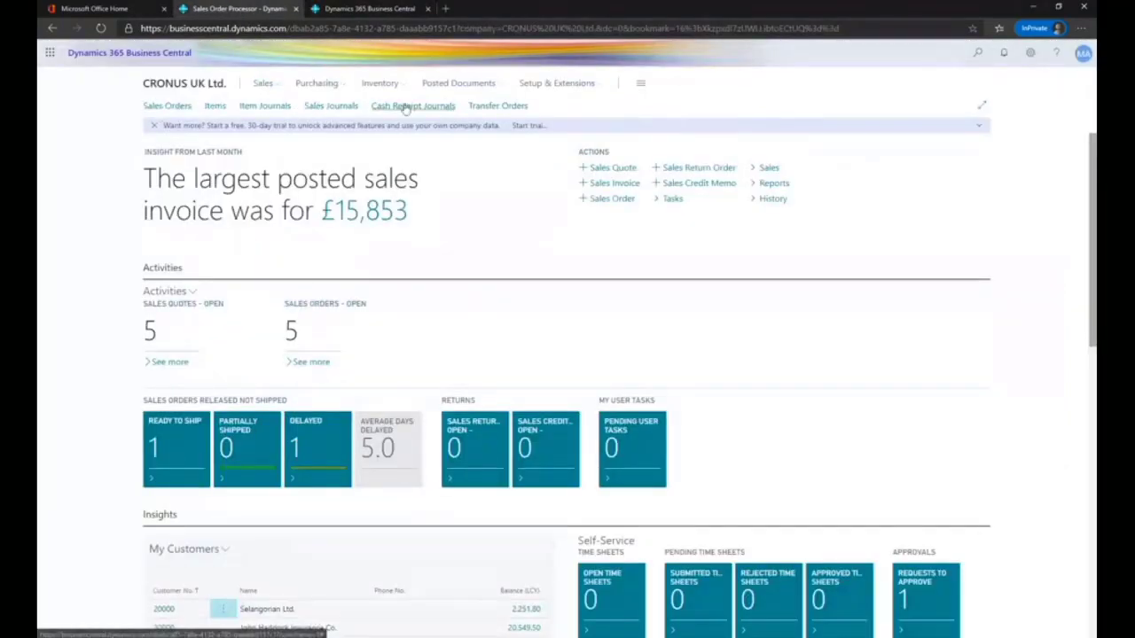
left_click(366, 9)
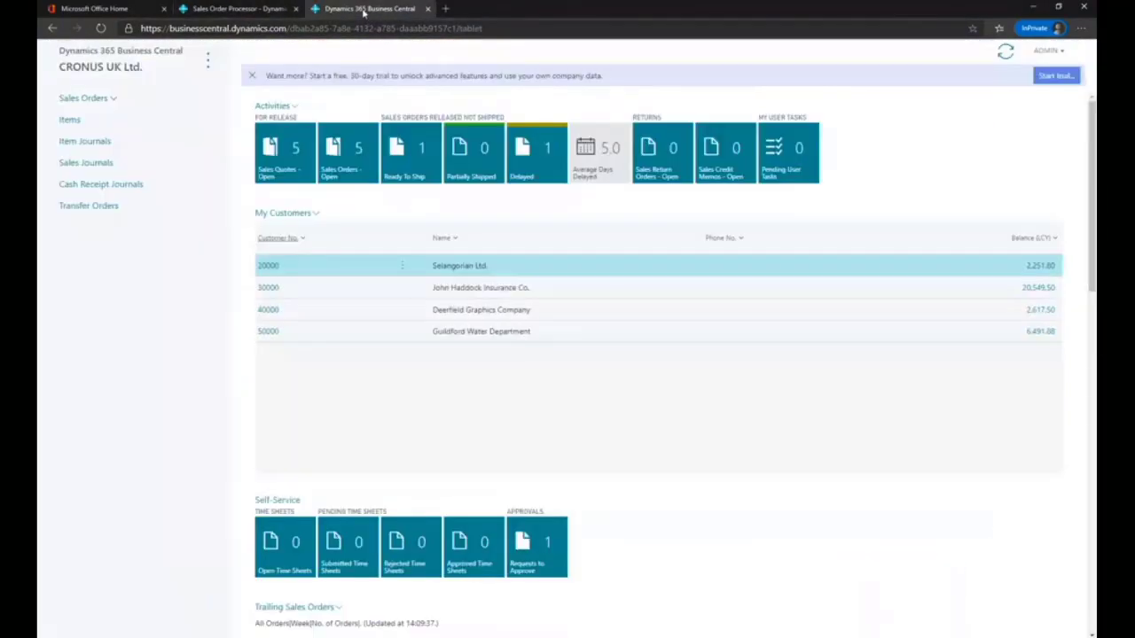
Look through the Trailing Sales Orders, My Items and Power BI Reports sections of the tablet client
scroll(628, 403, "down", 6)
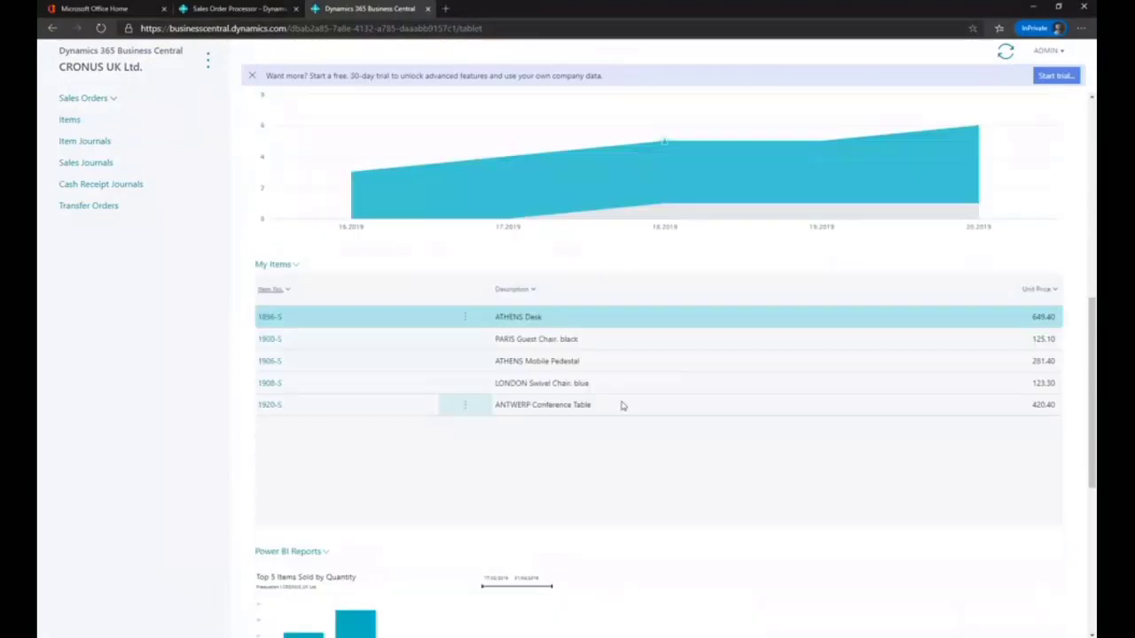
scroll(623, 406, "down", 5)
scroll(623, 405, "up", 4)
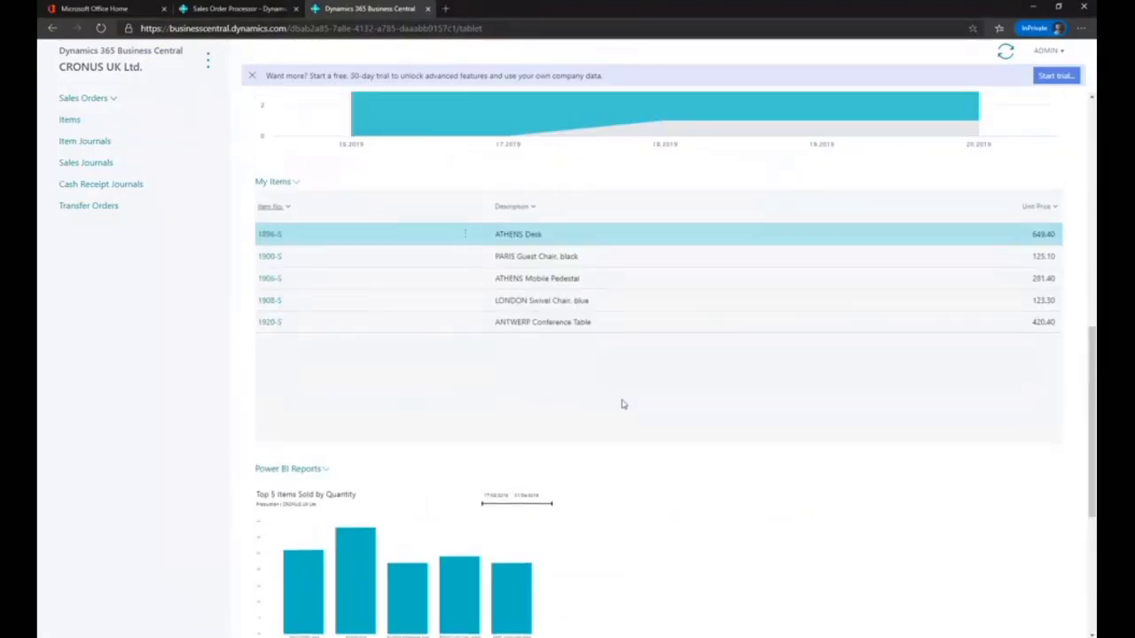
scroll(622, 405, "up", 6)
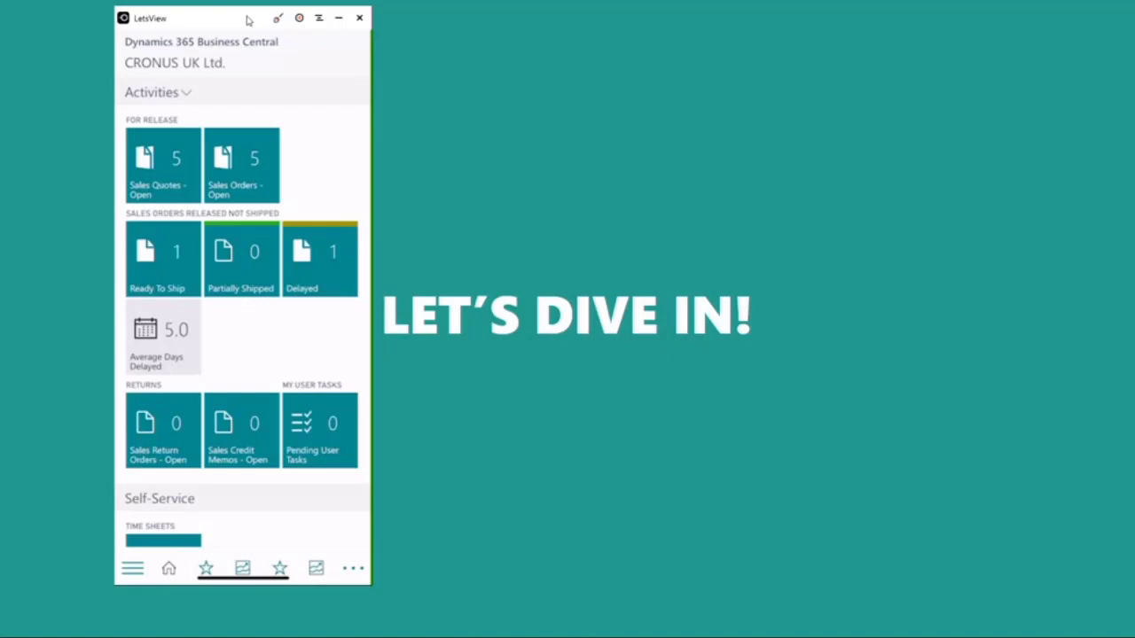
Switch to the Business Central desktop app and create a new sales order for London Light Company
key("alt+Tab")
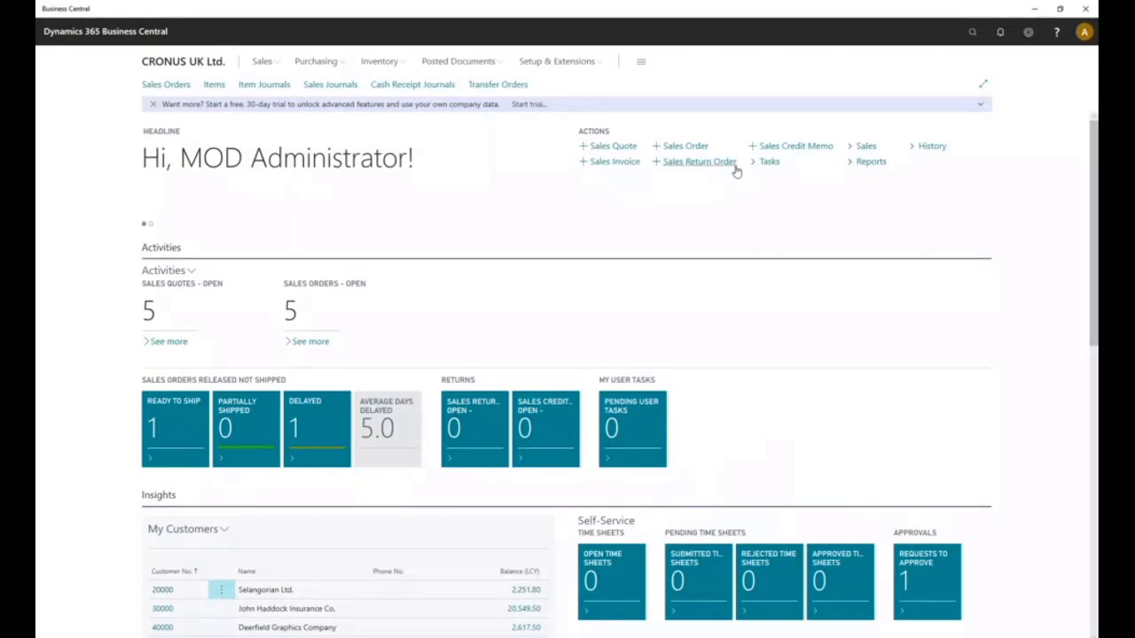
mouse_move(736, 171)
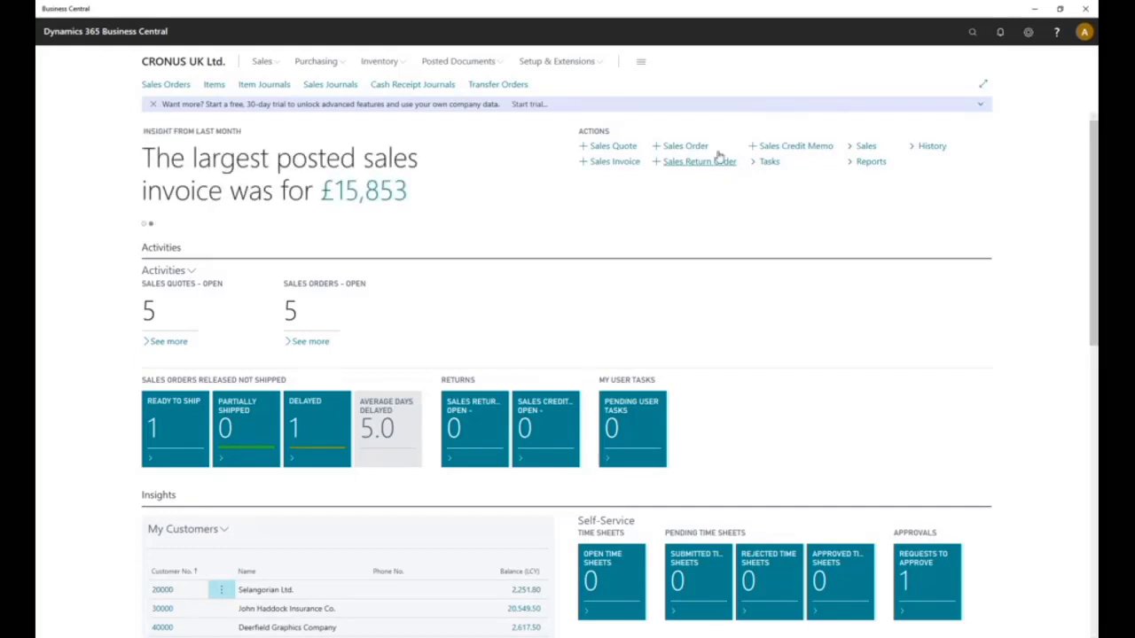
left_click(673, 159)
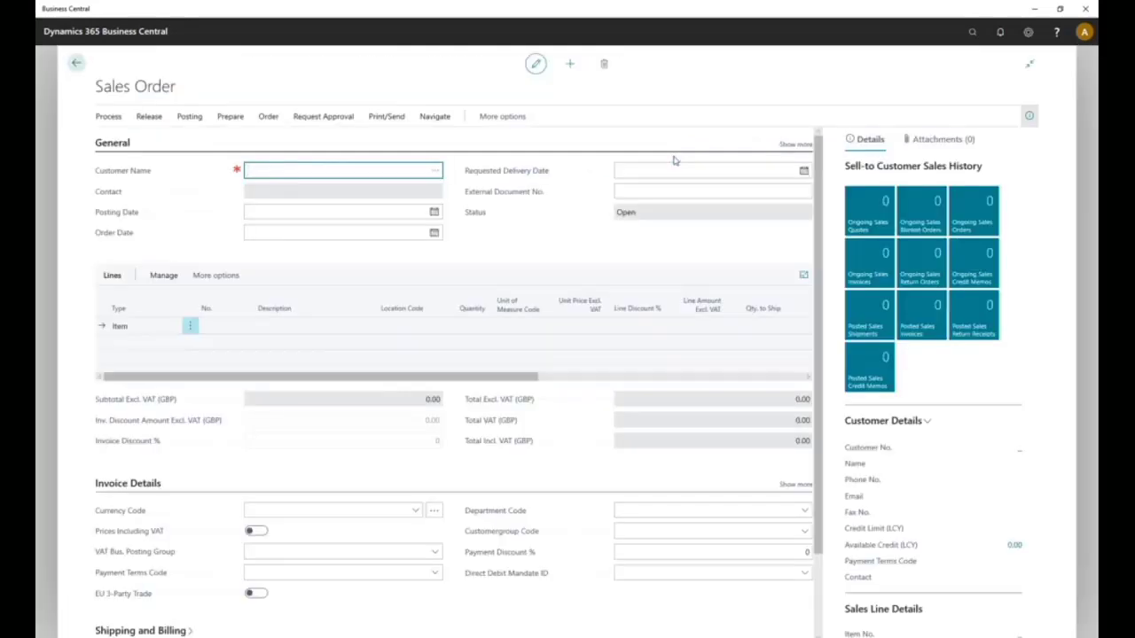
type("london ligh")
left_click(674, 160)
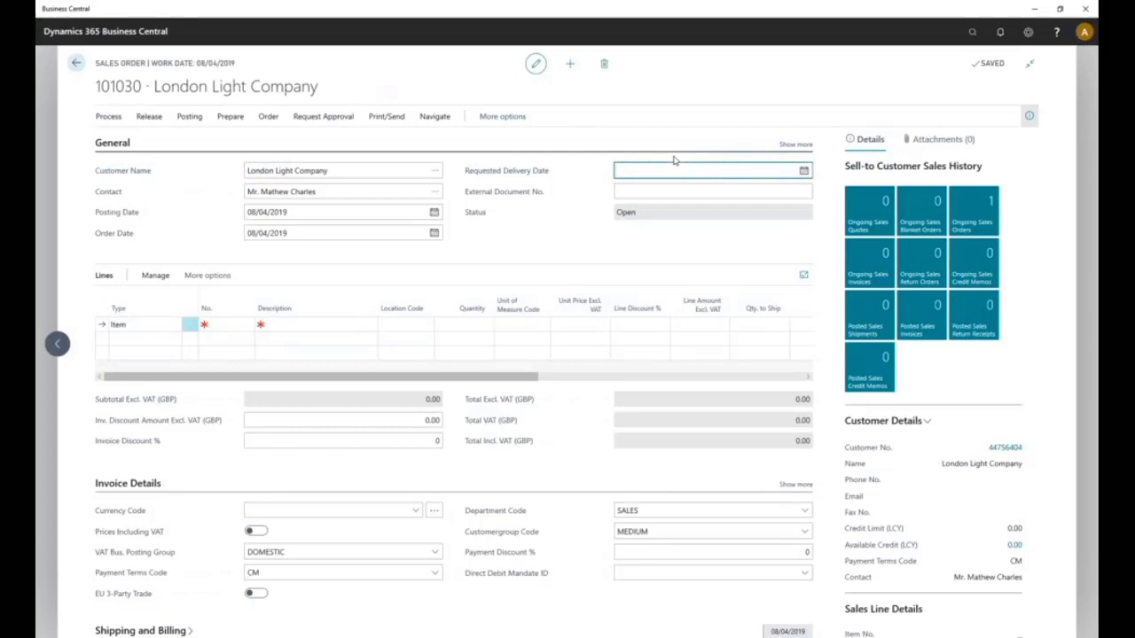
Set the sales order's requested delivery date to 24/08/2019 and enter the customer's purchase order number as the external document number
type("2408")
key("Tab")
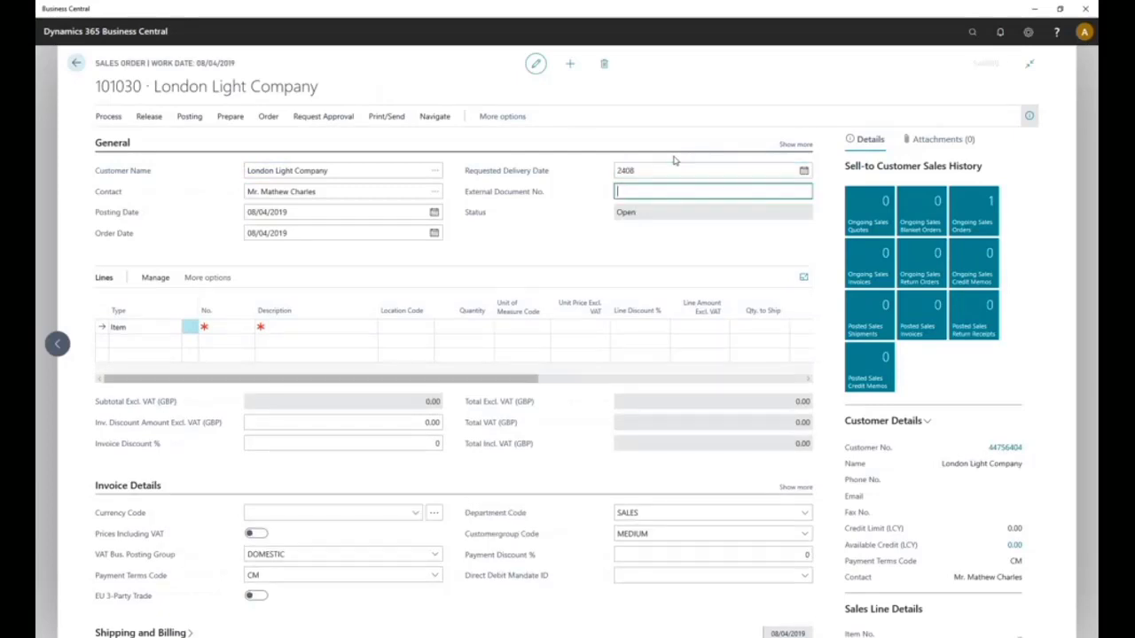
type("PO2121")
key("Tab")
key("Tab")
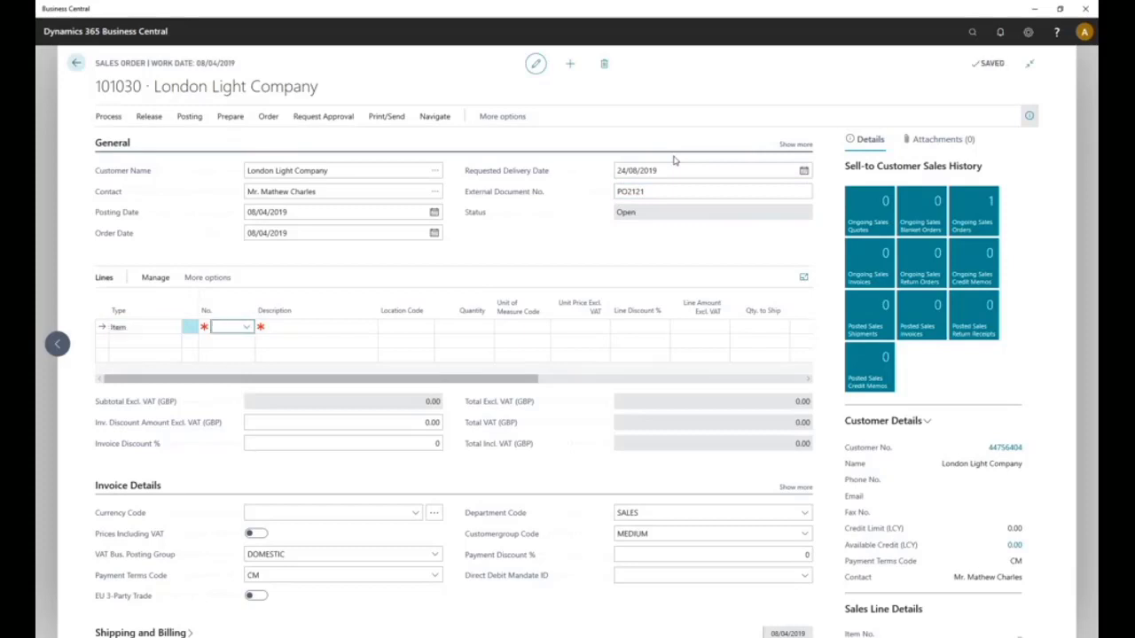
Add order lines for item 1000 with quantity 3 and item 1001 with quantity 4
type("1000")
key("Return")
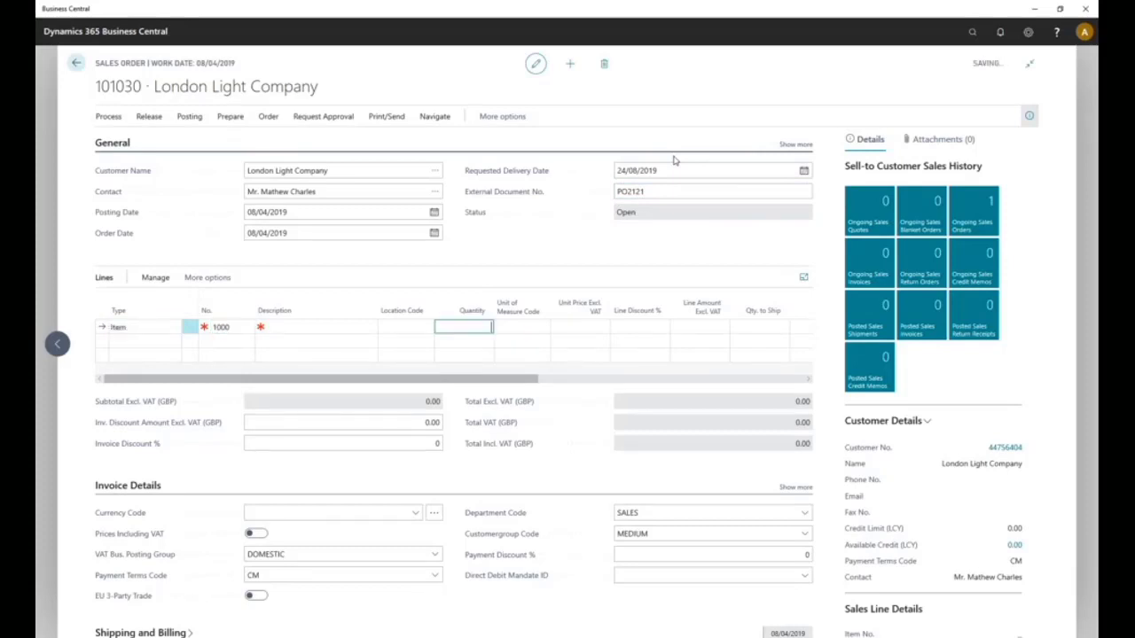
type("3")
key("Return")
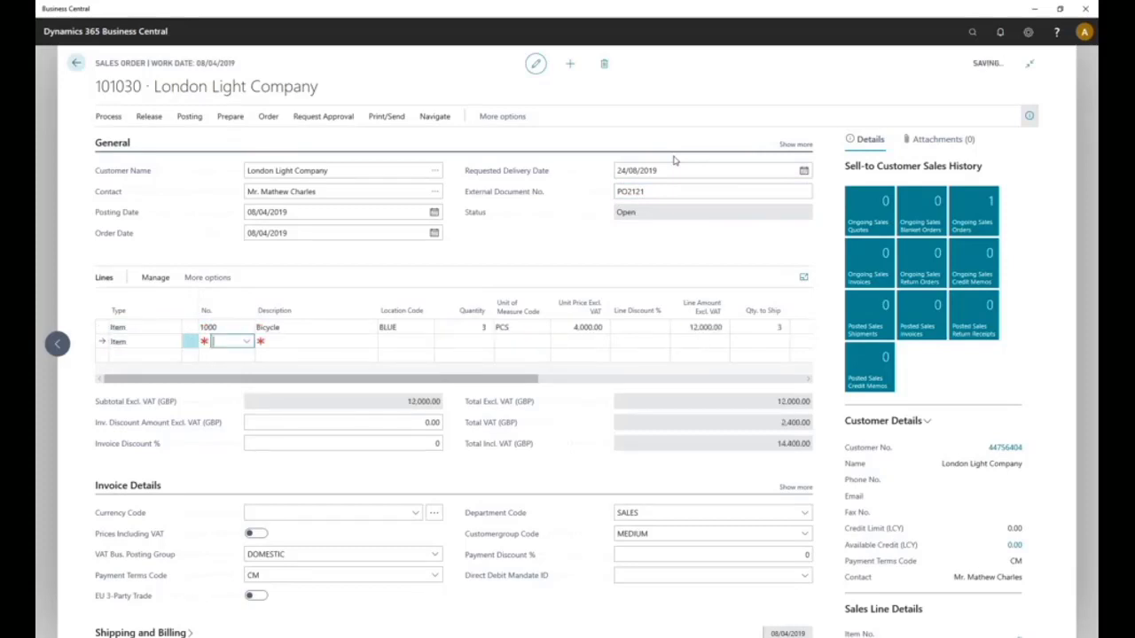
type("1001")
key("Return")
type("4")
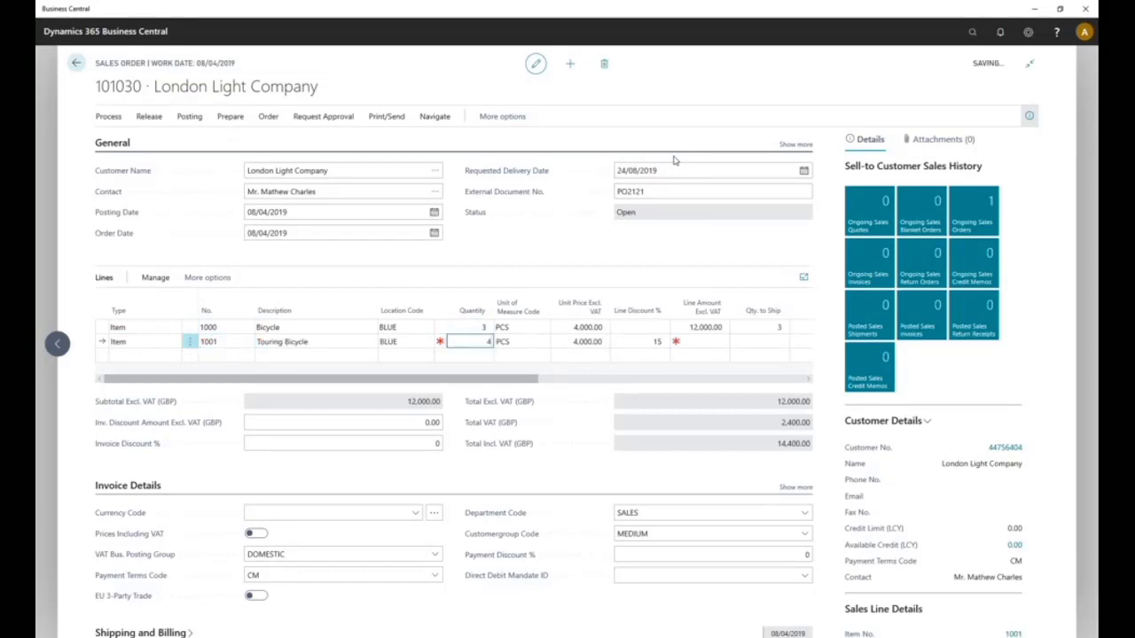
key("Return")
Add an order line for item 1600 with quantity 7 and release the sales order
key("Return")
type("1600")
key("Return")
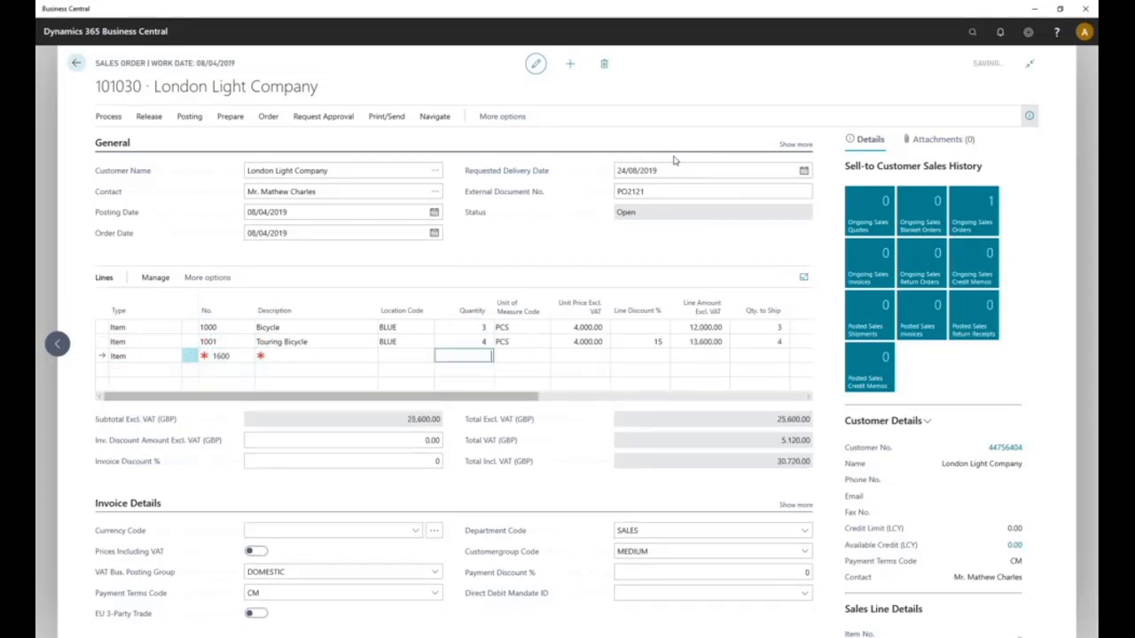
type("7")
key("Return")
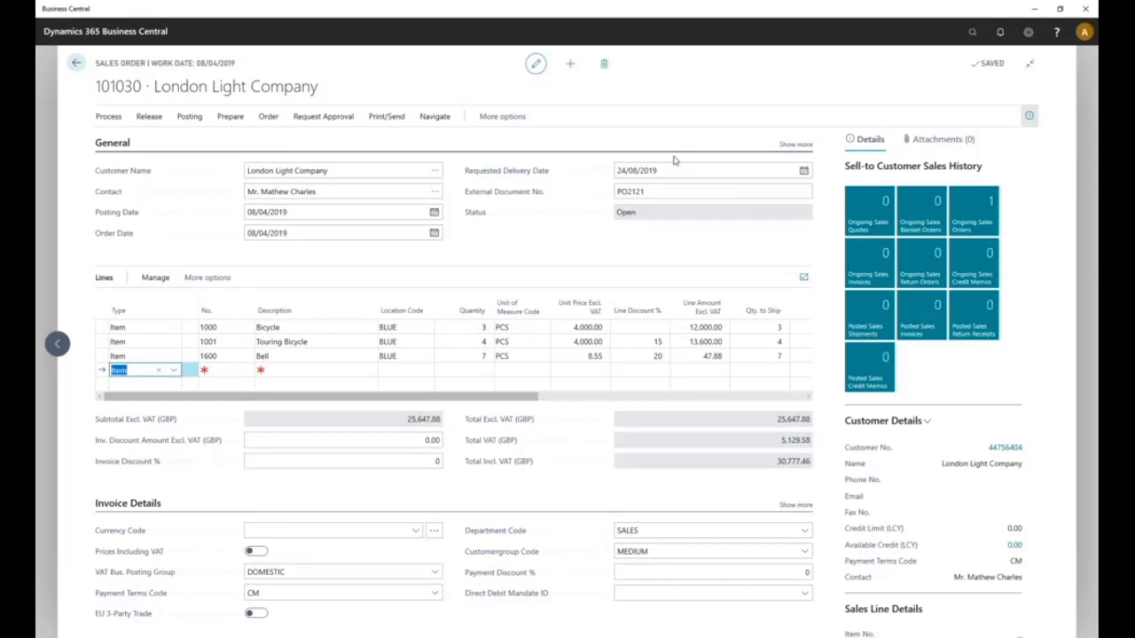
key("ctrl+F9")
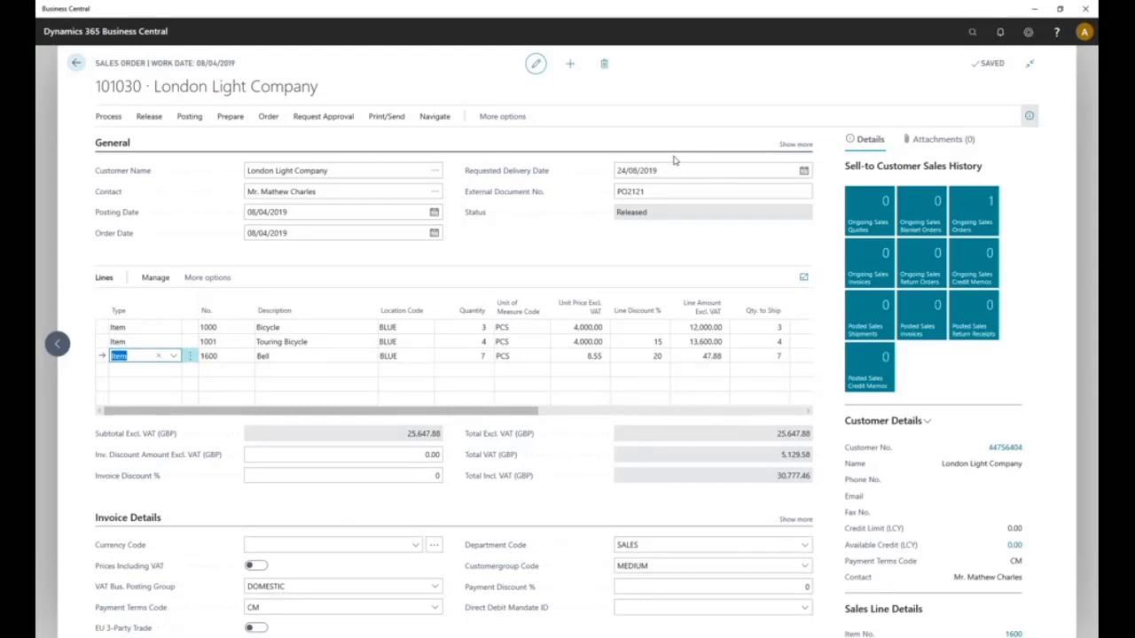
Start personalising the sales order page, show the Contact field's personalisation options, and finish personalising without changing it
left_click(1028, 31)
left_click(1001, 59)
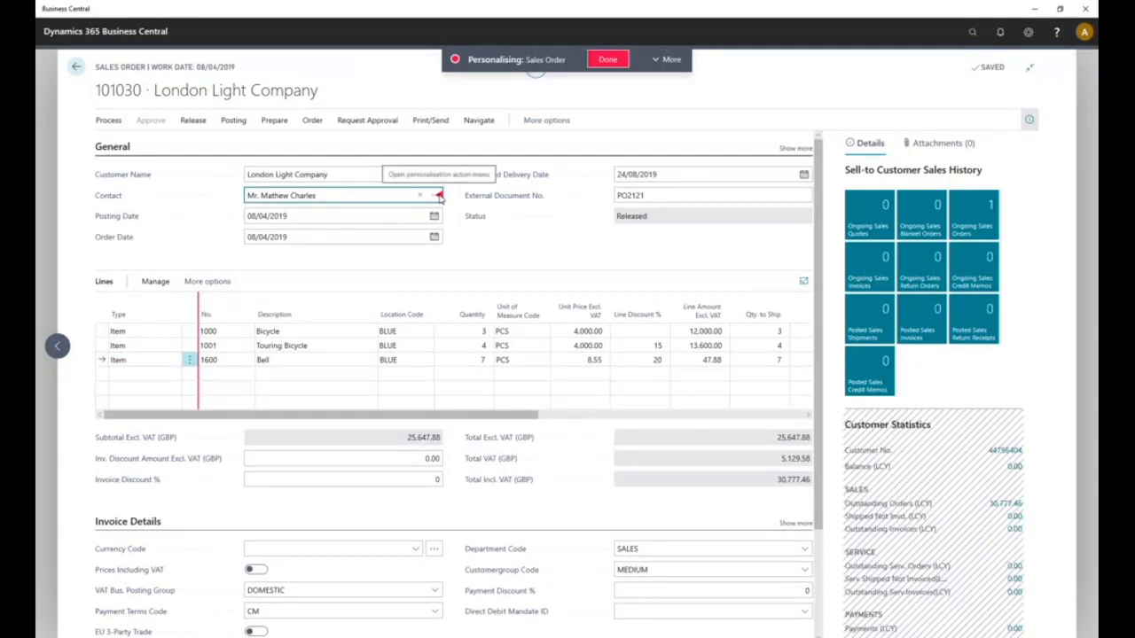
left_click(438, 195)
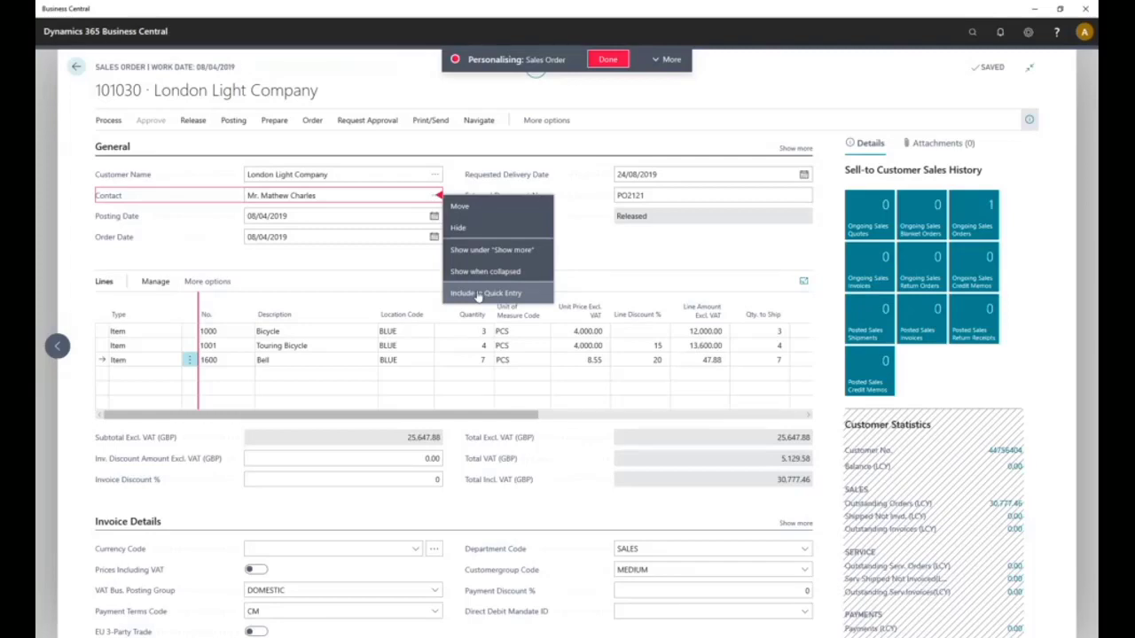
left_click(608, 59)
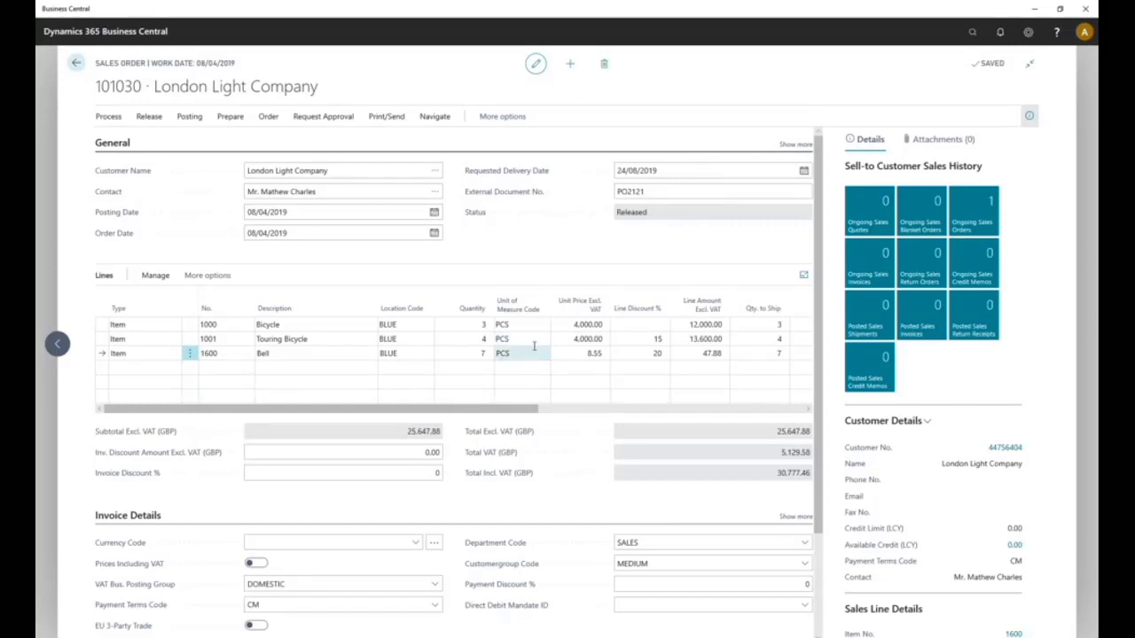
View the sales order lines in the expanded focus view, restore the full order, and return to the role centre
left_click(805, 277)
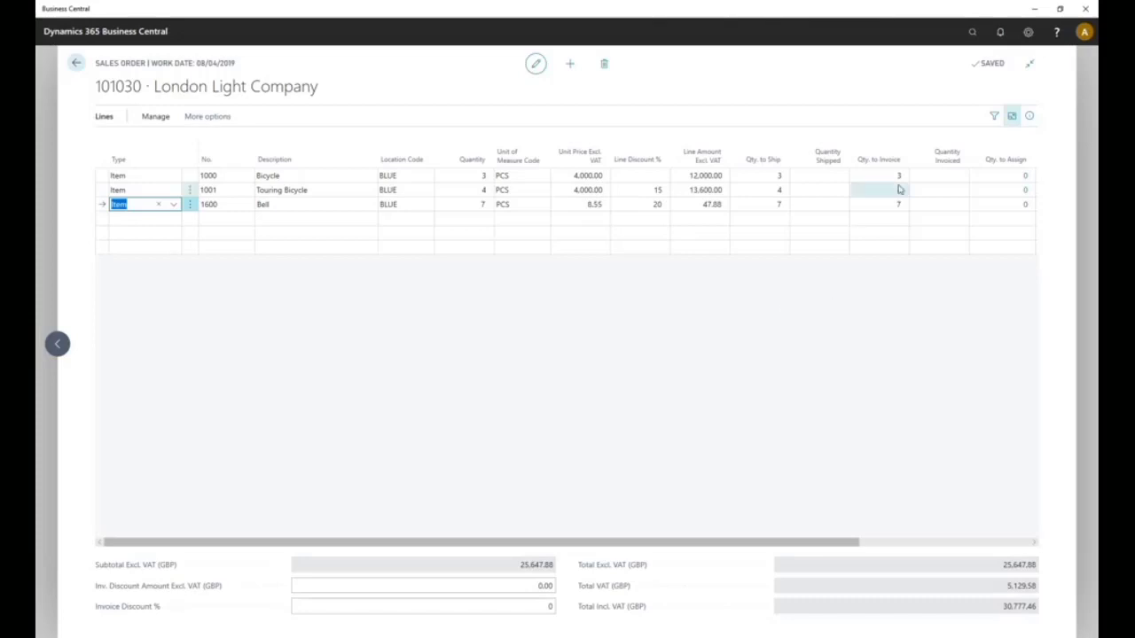
left_click(1012, 118)
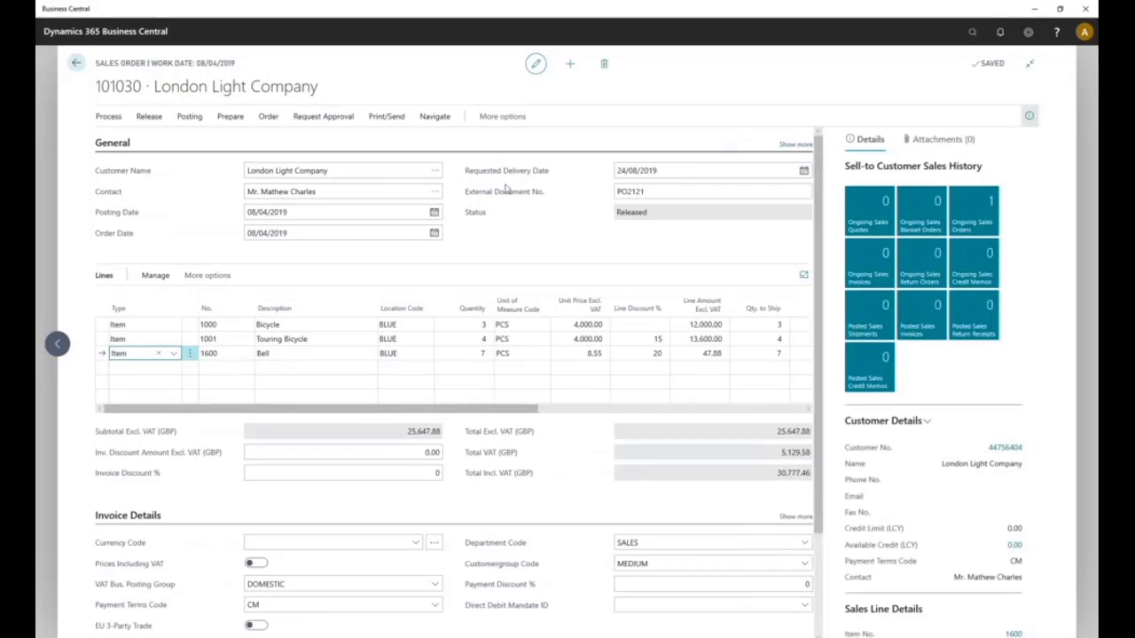
left_click(77, 65)
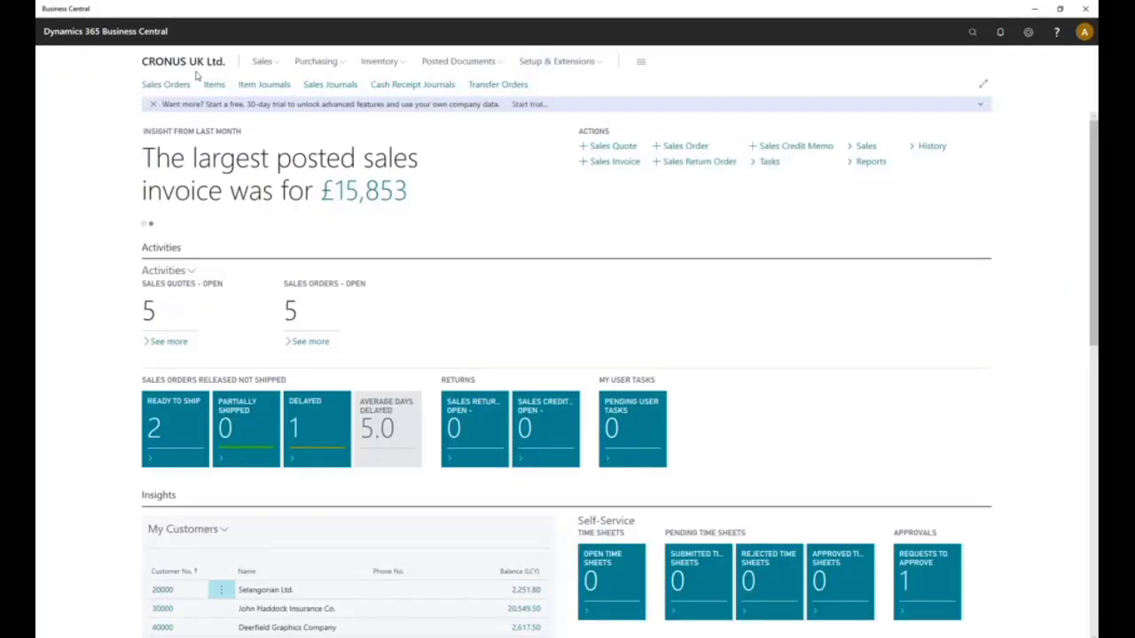
In the Customers list, narrow the Name column, auto-fit it to its contents, and open the Spotsmeyer's Furnishings customer card
left_click(262, 63)
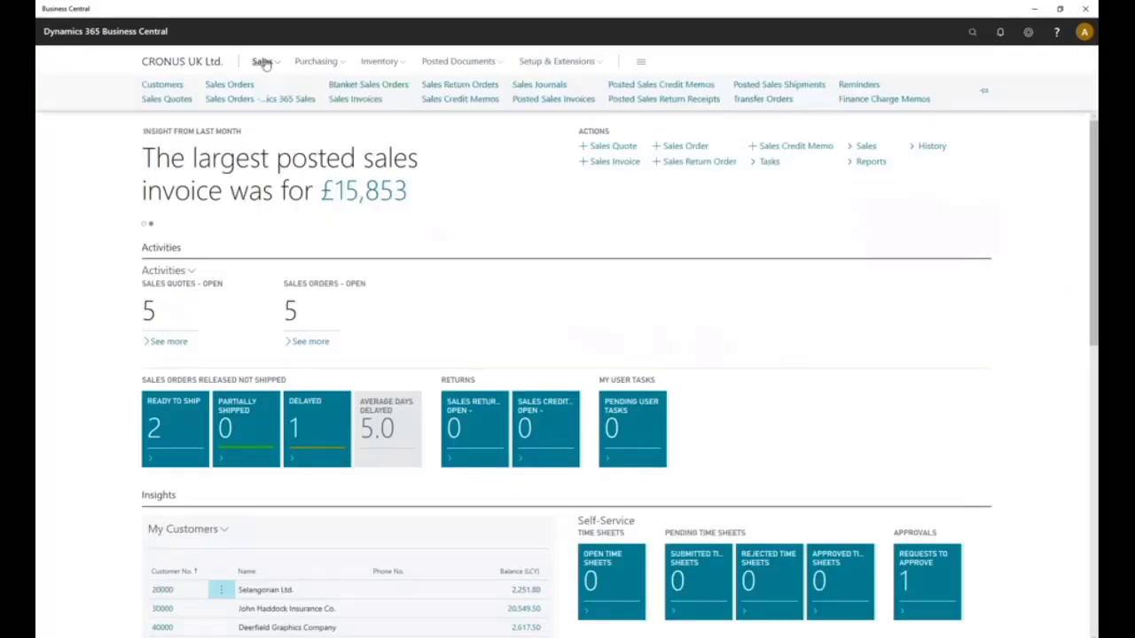
left_click(171, 86)
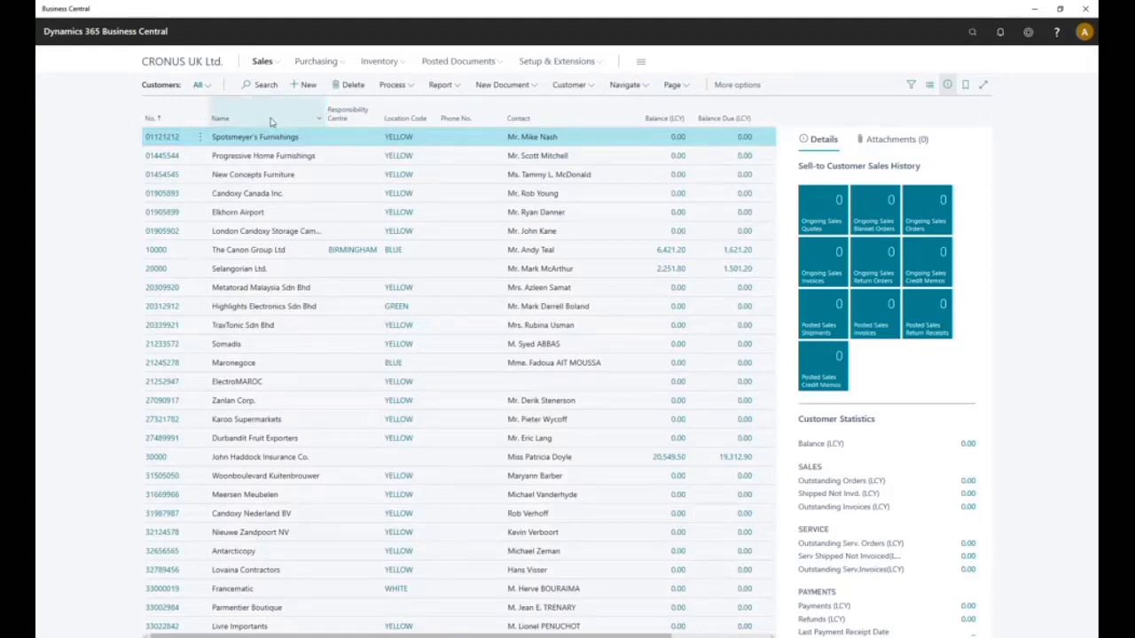
left_click_drag(320, 118, 268, 117)
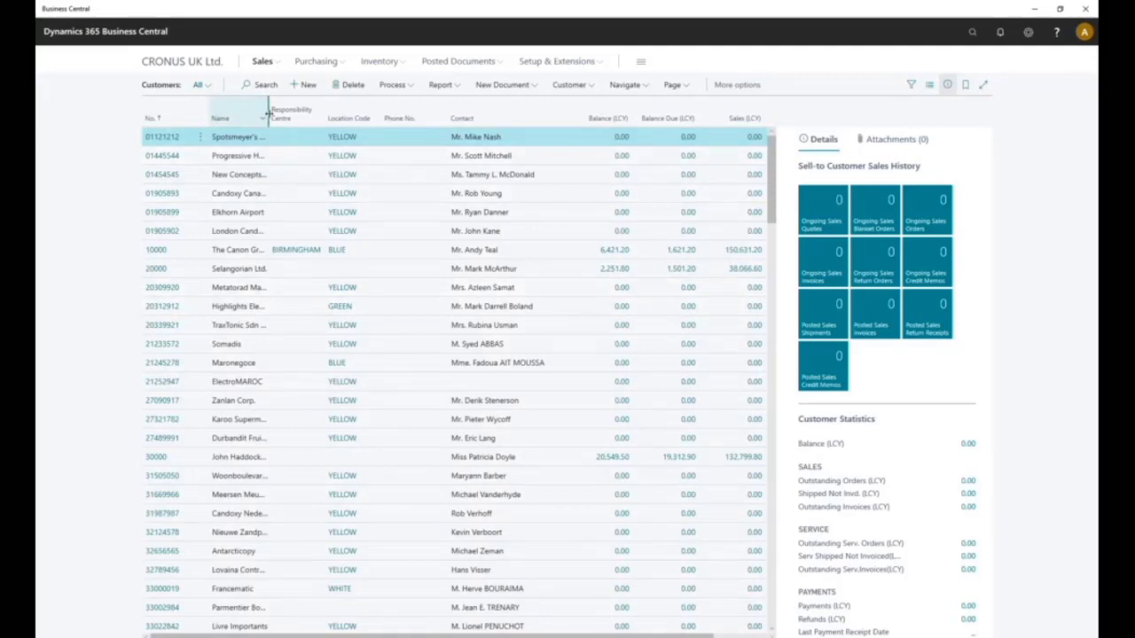
double_click(269, 115)
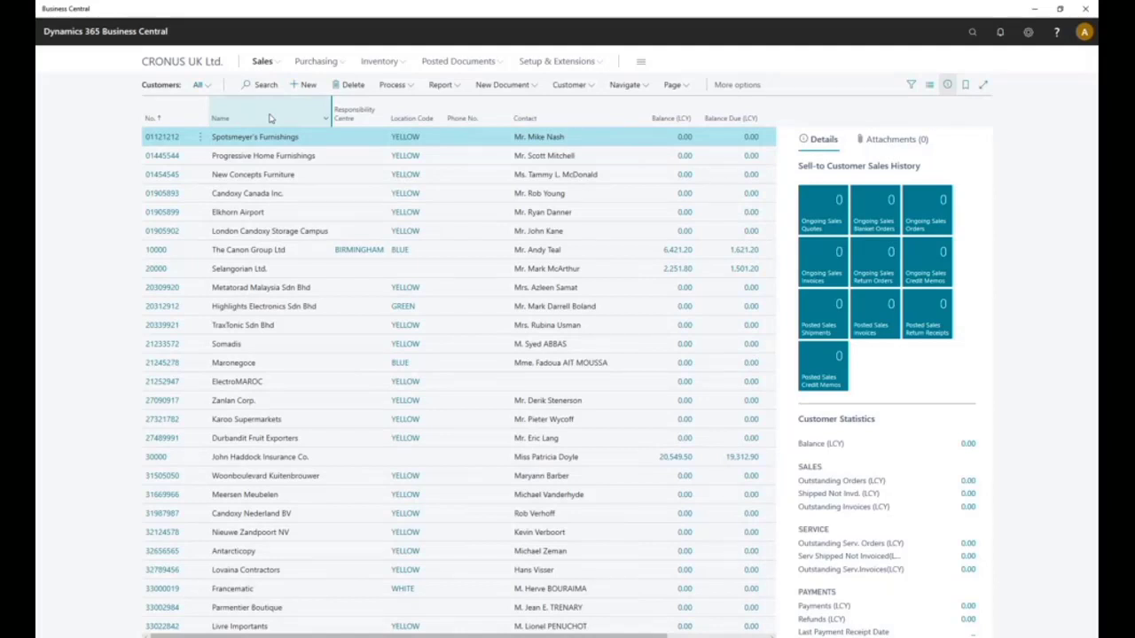
left_click(160, 138)
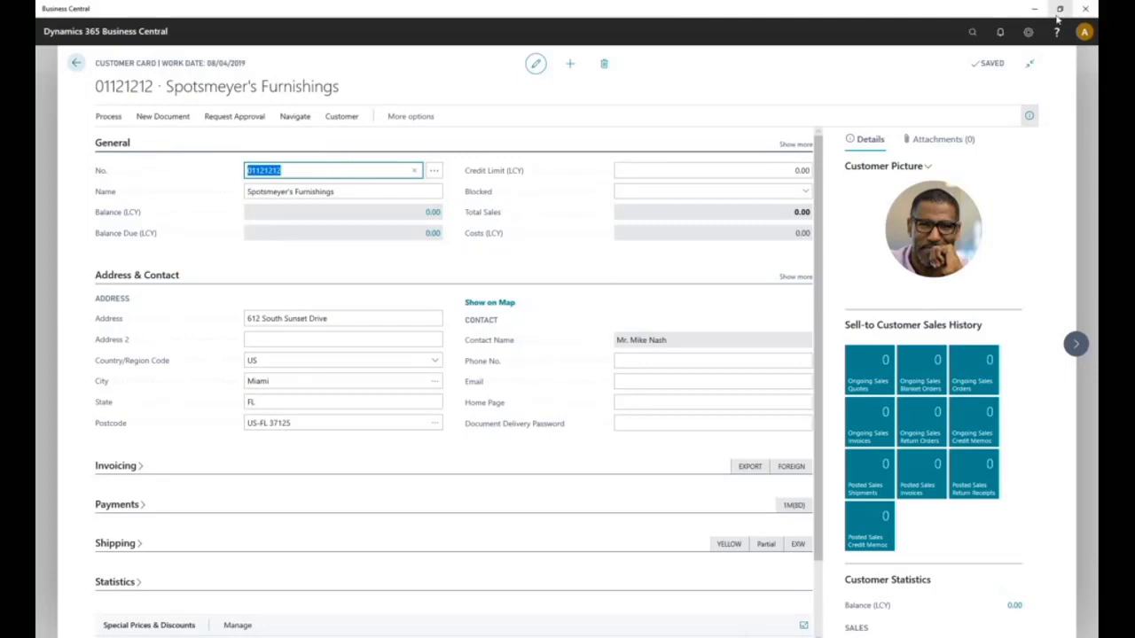
Switch to the Business Central web client in Edge and open the Spotsmeyer's Furnishings card from the Customers list
key("alt+Tab")
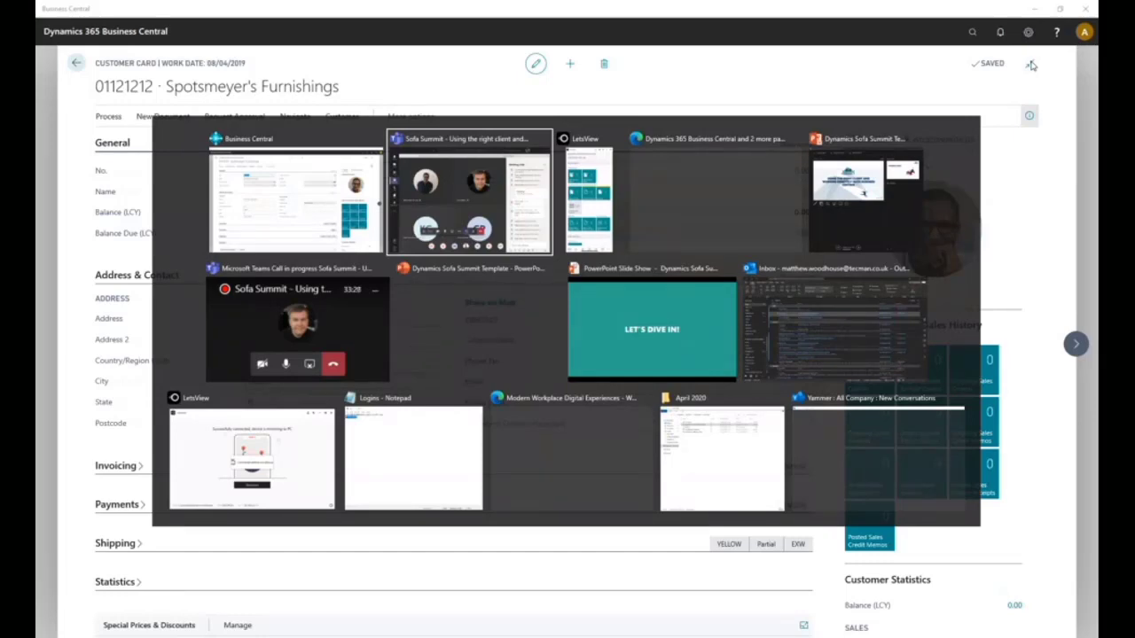
key("Tab")
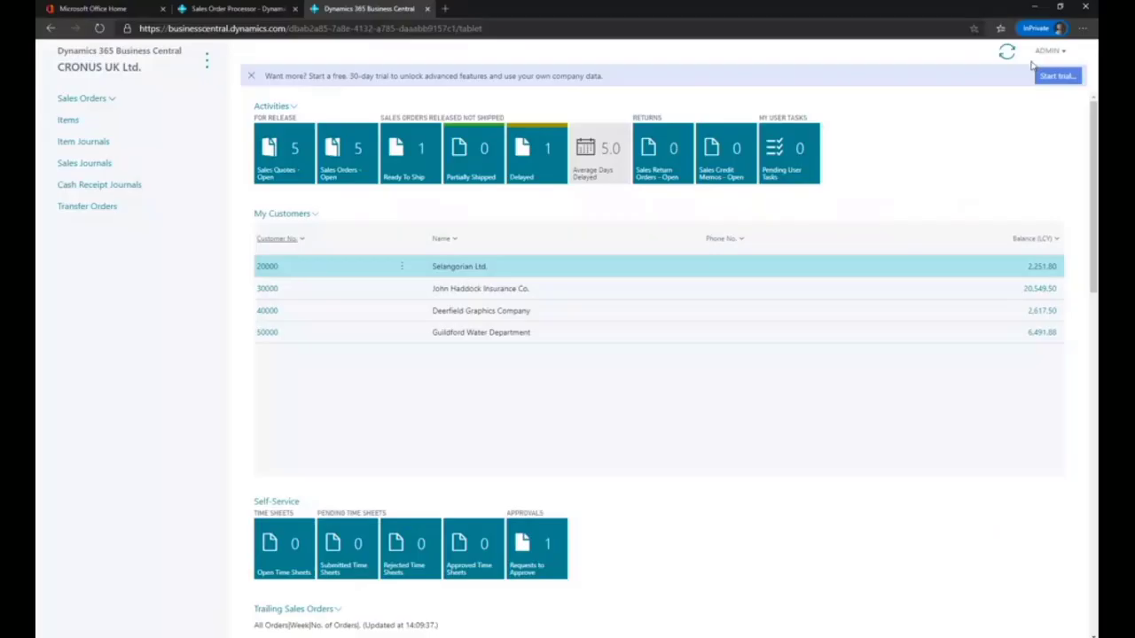
left_click(258, 11)
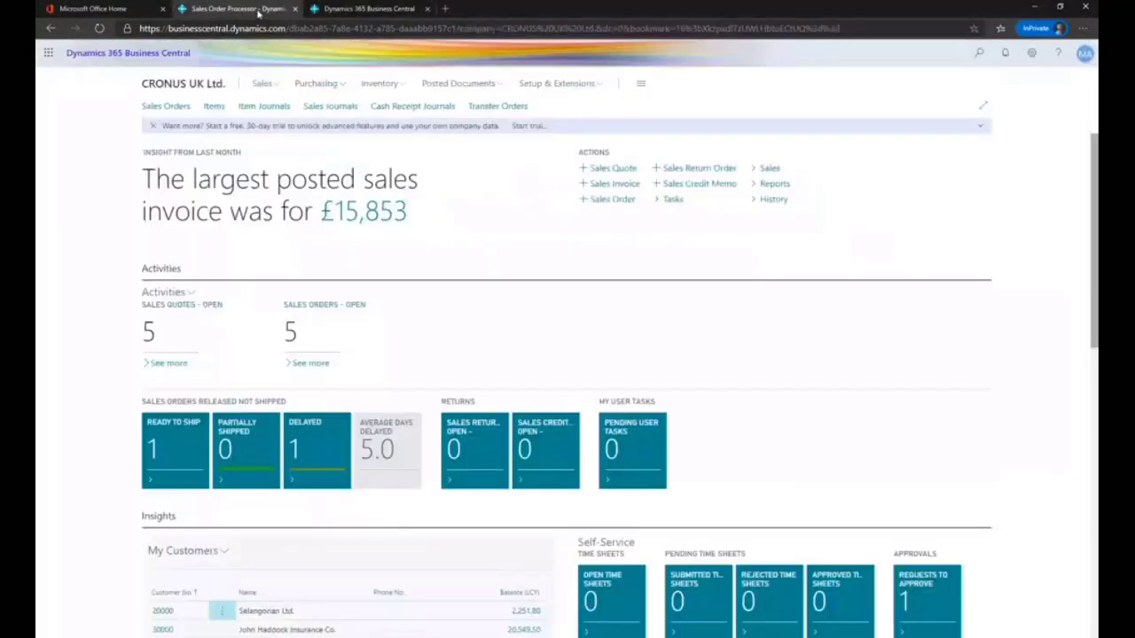
left_click(261, 84)
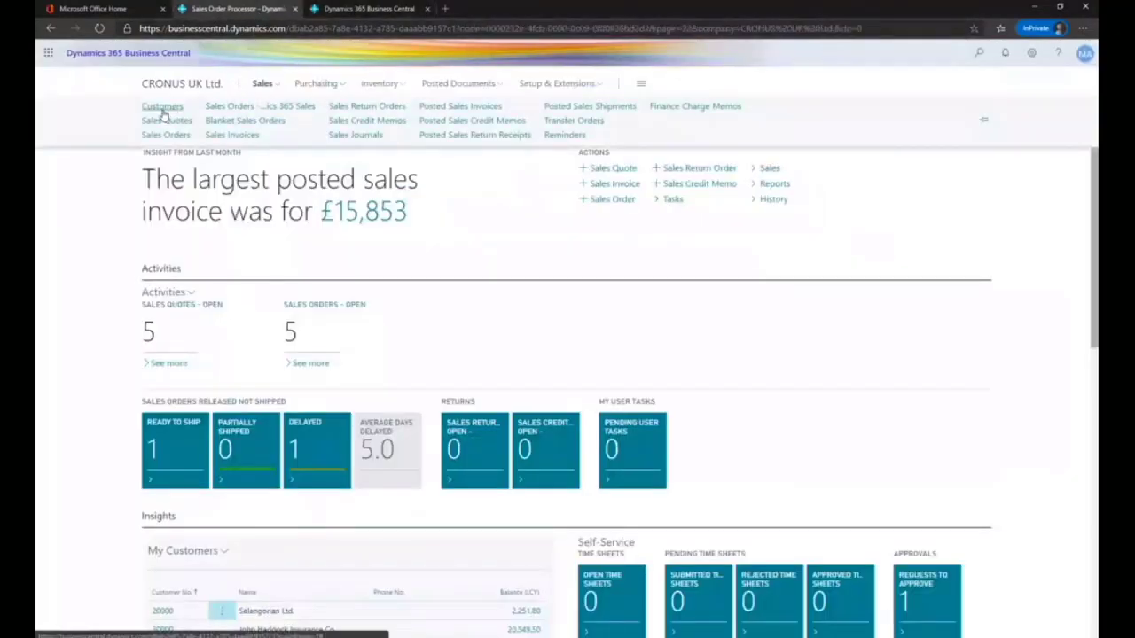
left_click(162, 106)
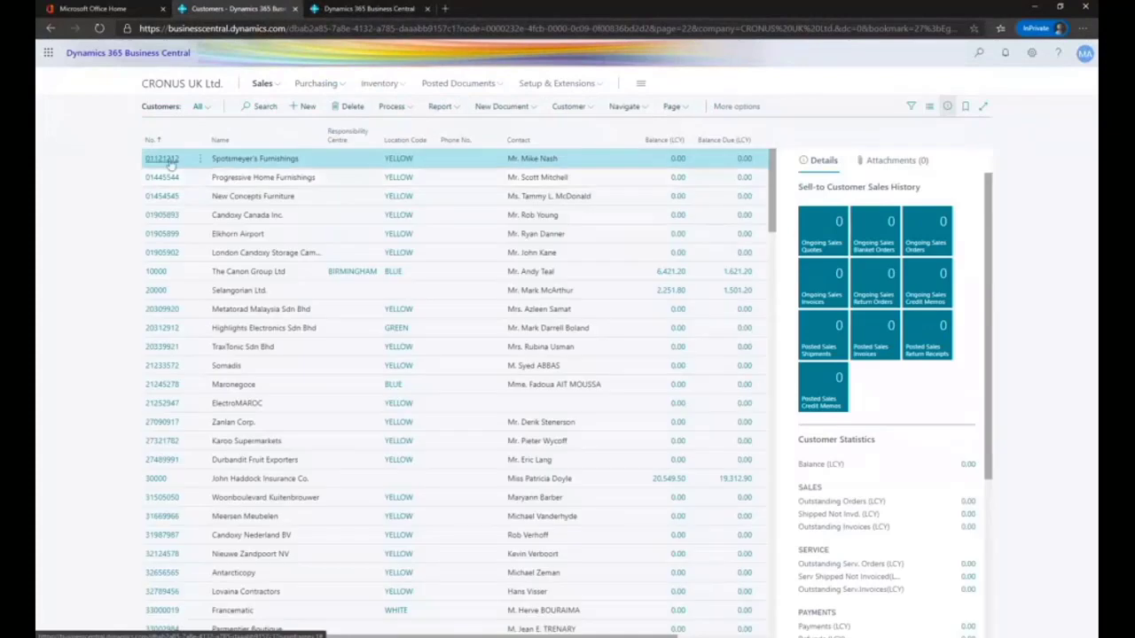
left_click(164, 158)
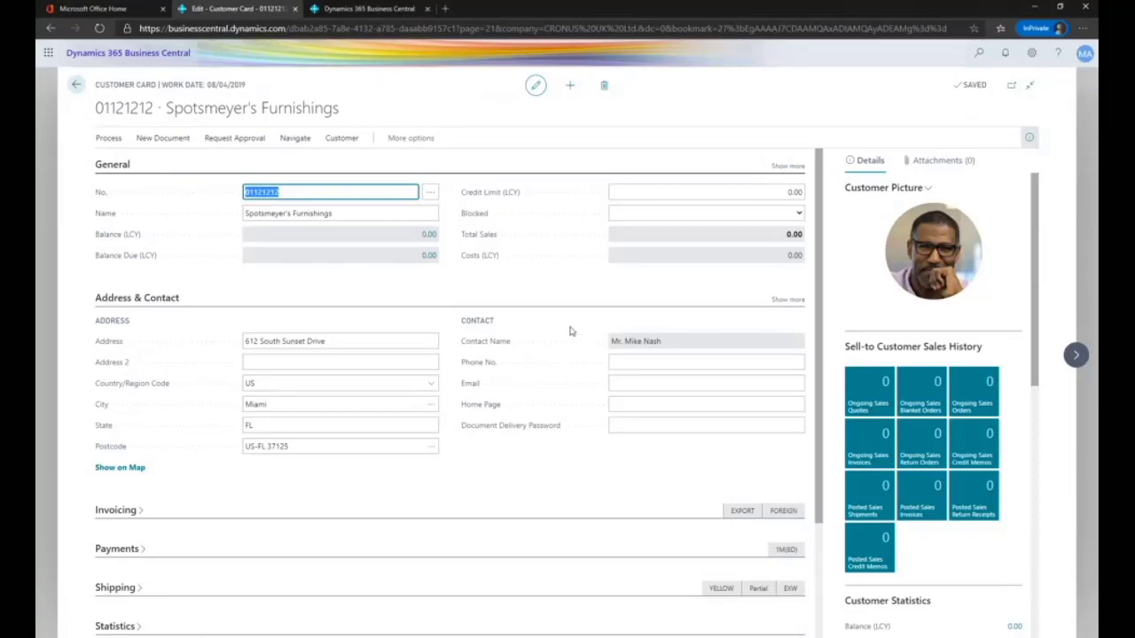
Pop the Spotsmeyer's Furnishings card out into its own window, shrink it, and move it clear of the customer names
left_click(570, 331)
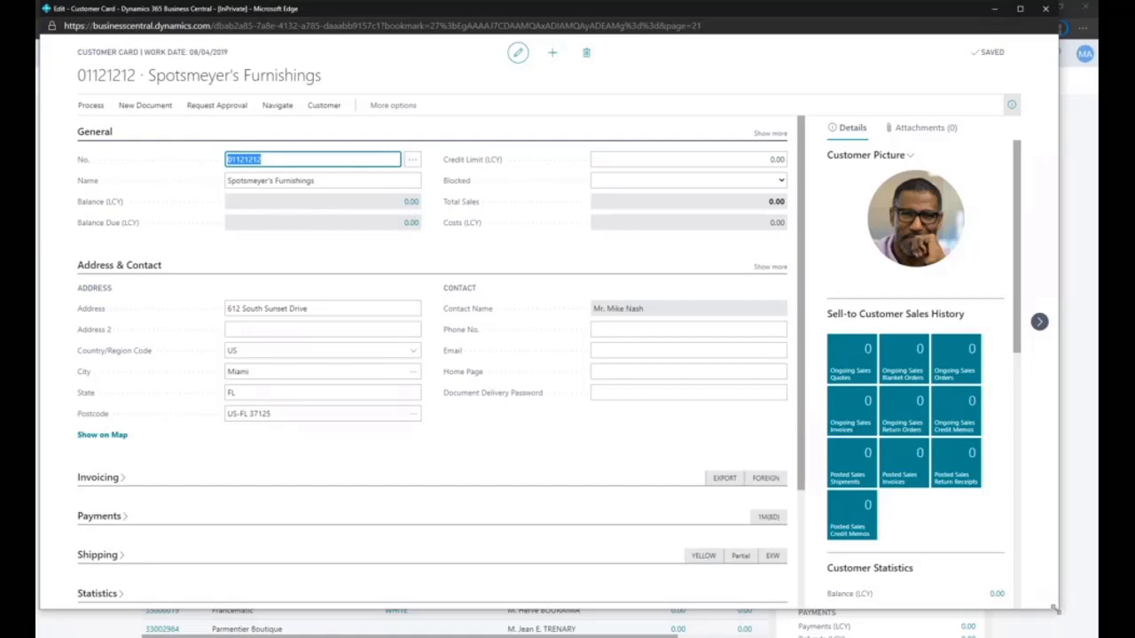
left_click_drag(1057, 609, 616, 420)
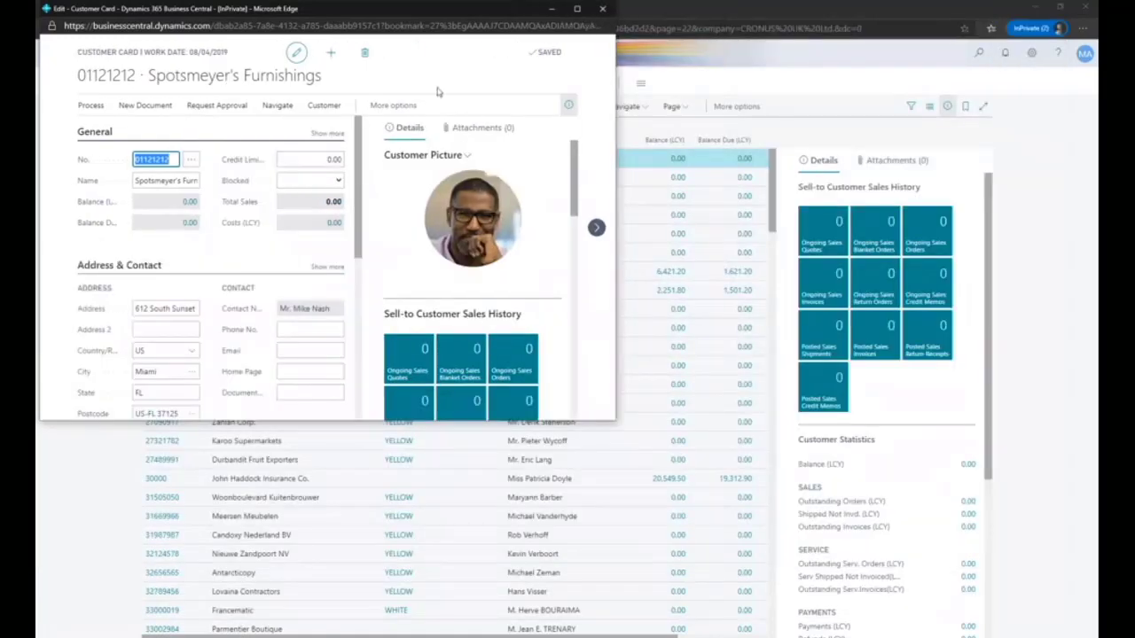
left_click_drag(350, 18, 814, 160)
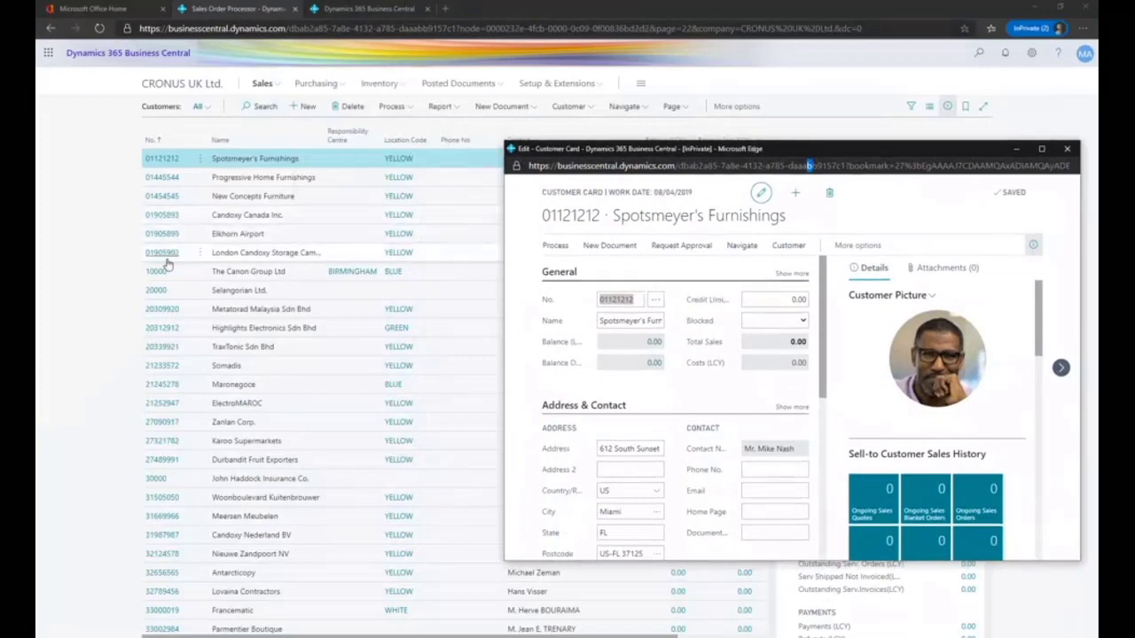
Open The Canon Group Ltd card in the main browser window and snap it side by side with the Spotsmeyer's Furnishings card
left_click(158, 273)
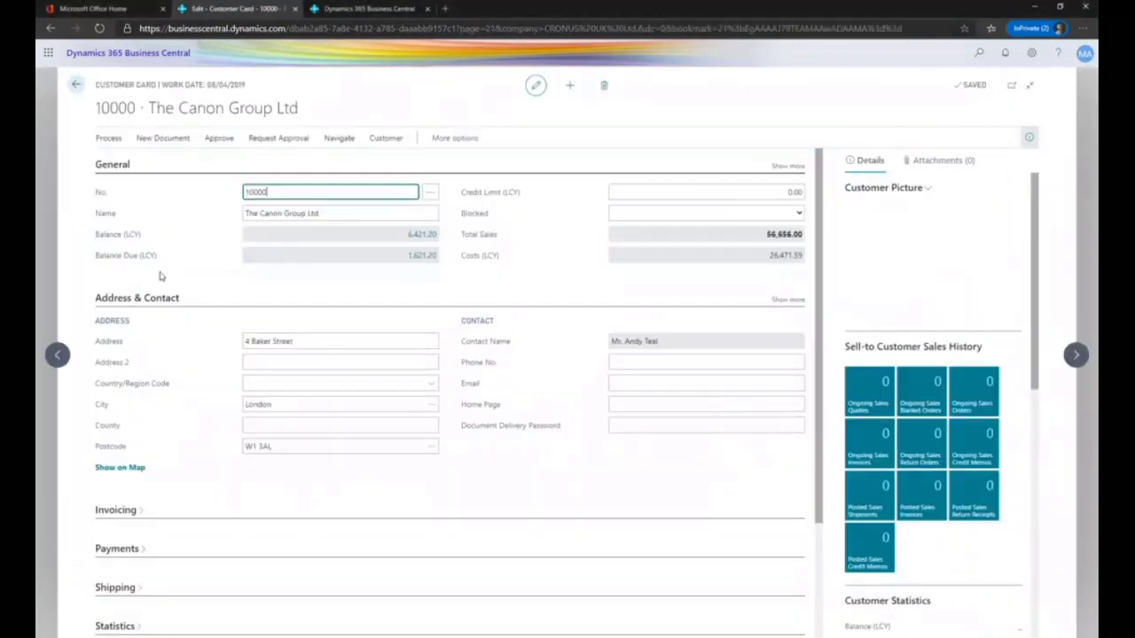
left_click(1059, 7)
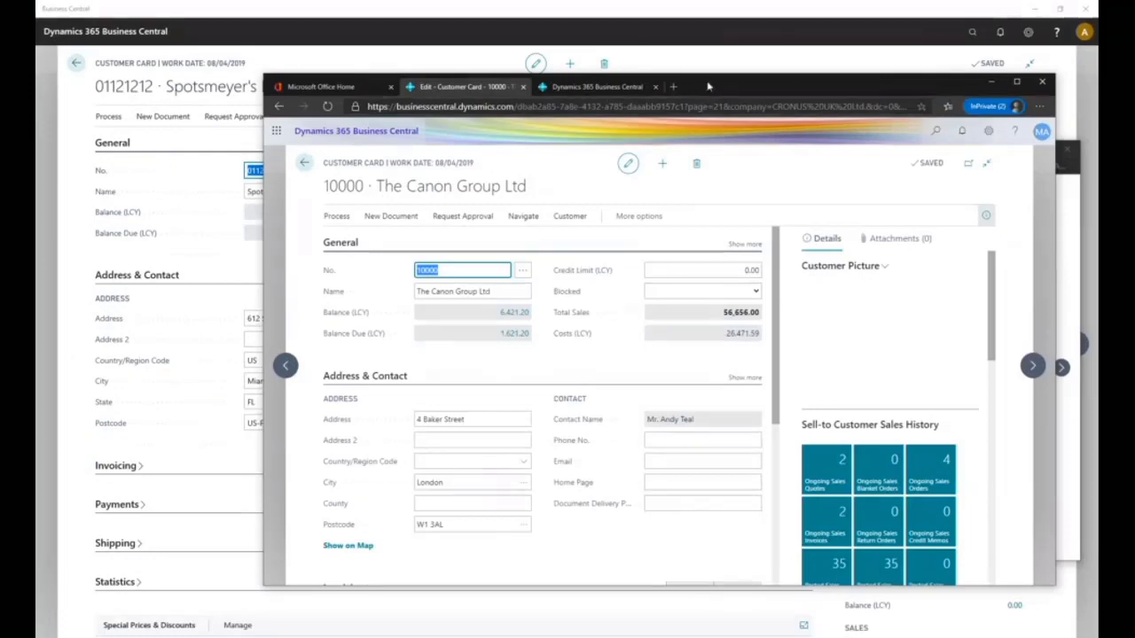
left_click_drag(709, 85, 36, 105)
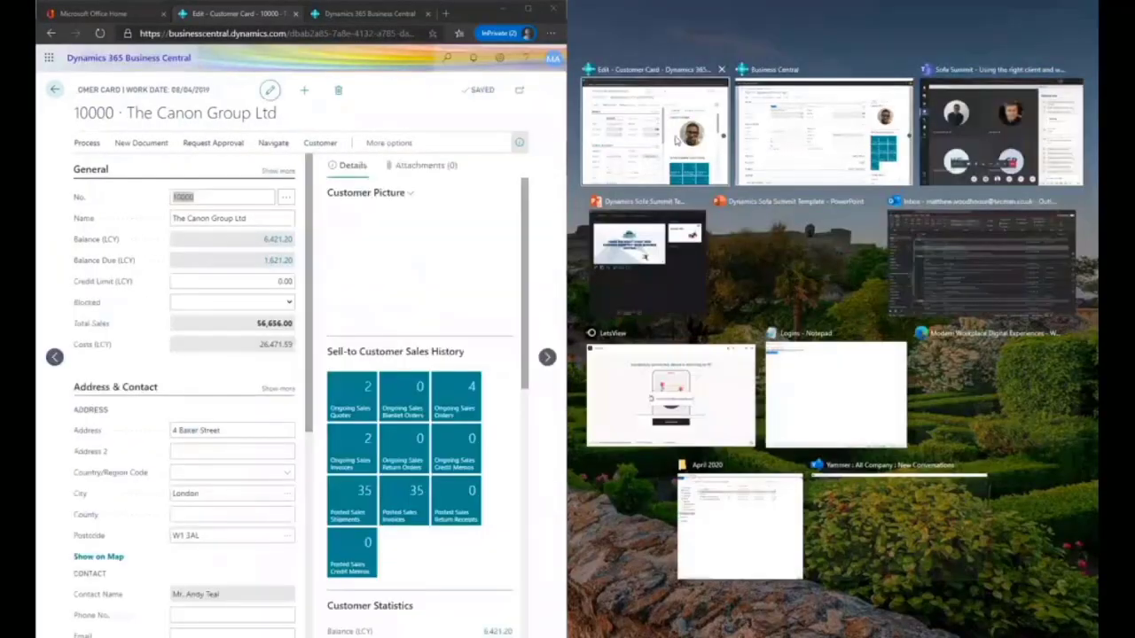
left_click(677, 138)
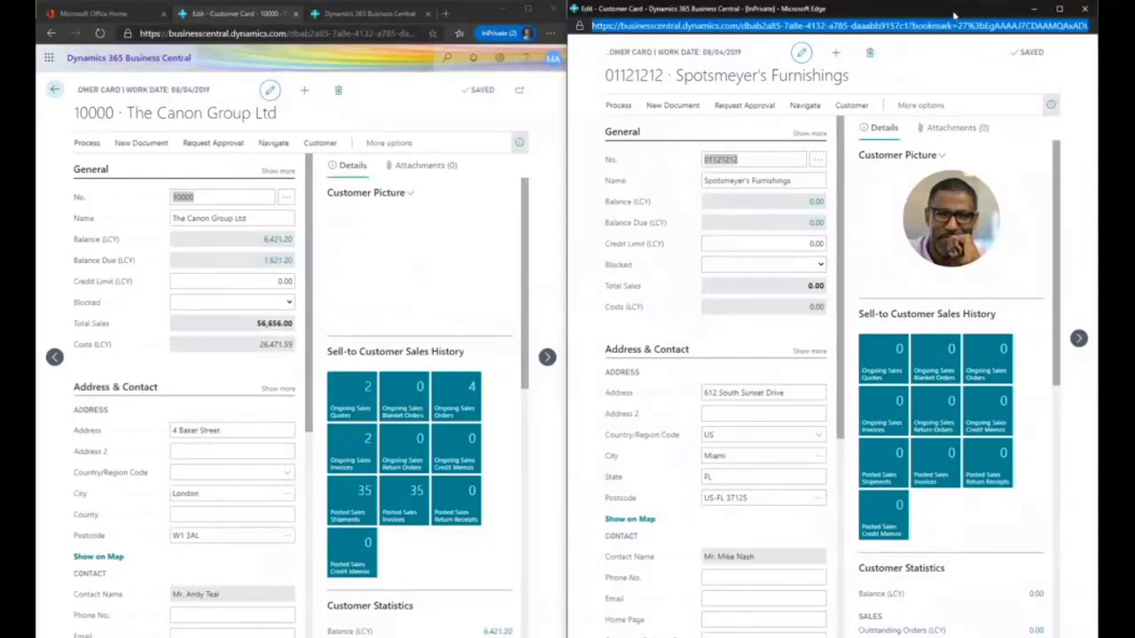
Unsnap the Spotsmeyer's Furnishings window, view it full screen, close it, and maximise the main browser window
left_click_drag(954, 14, 831, 54)
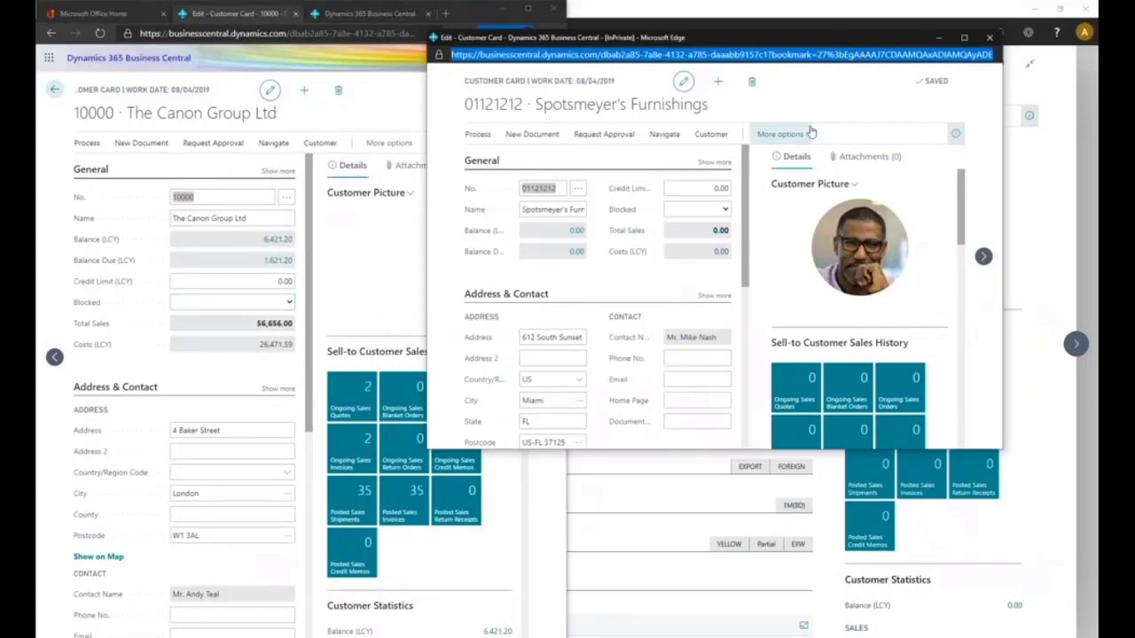
left_click_drag(821, 42, 876, 2)
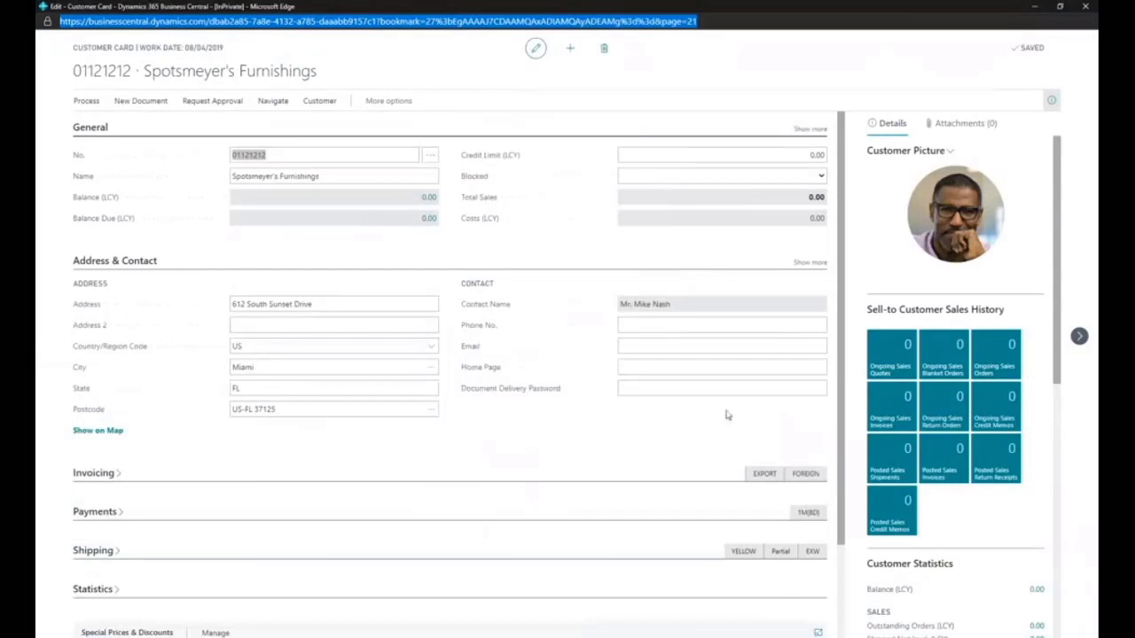
left_click(1059, 6)
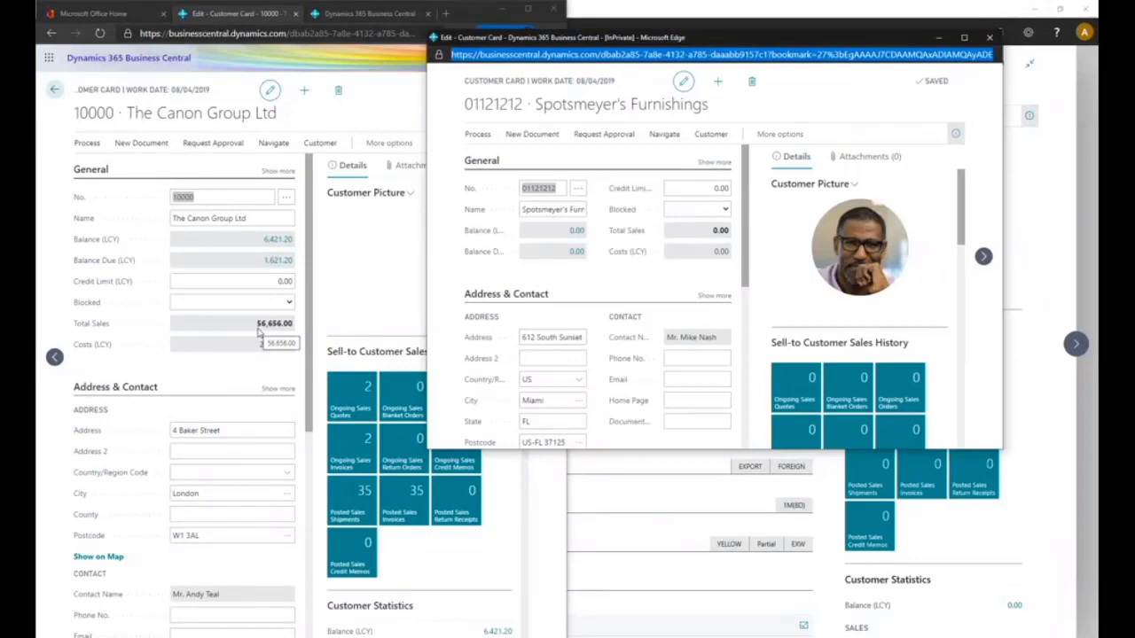
left_click(989, 37)
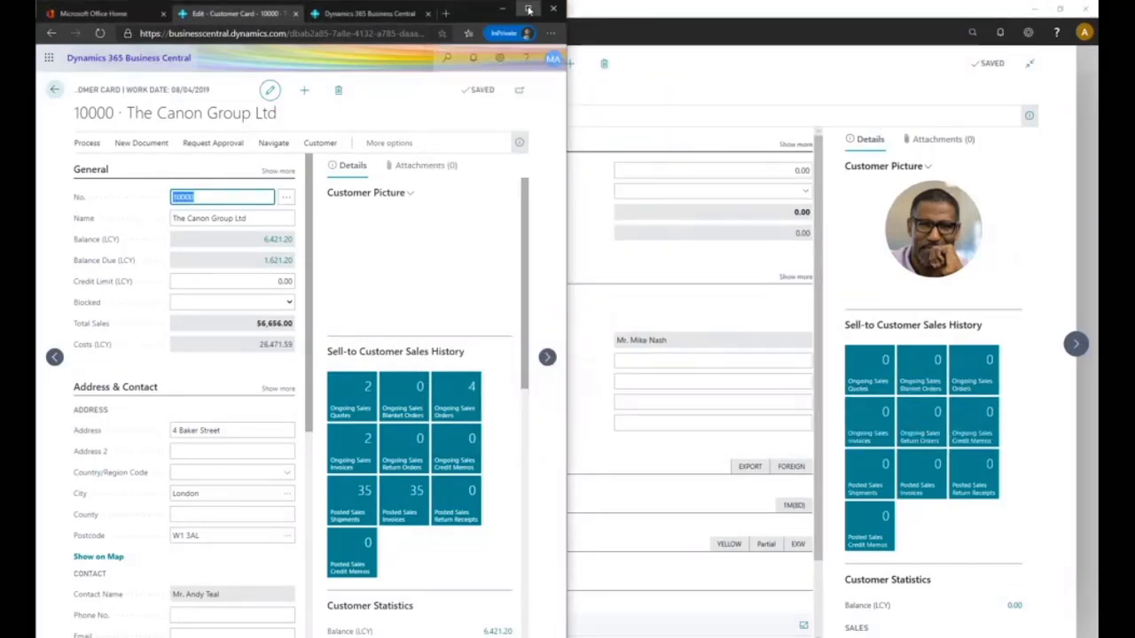
left_click(528, 9)
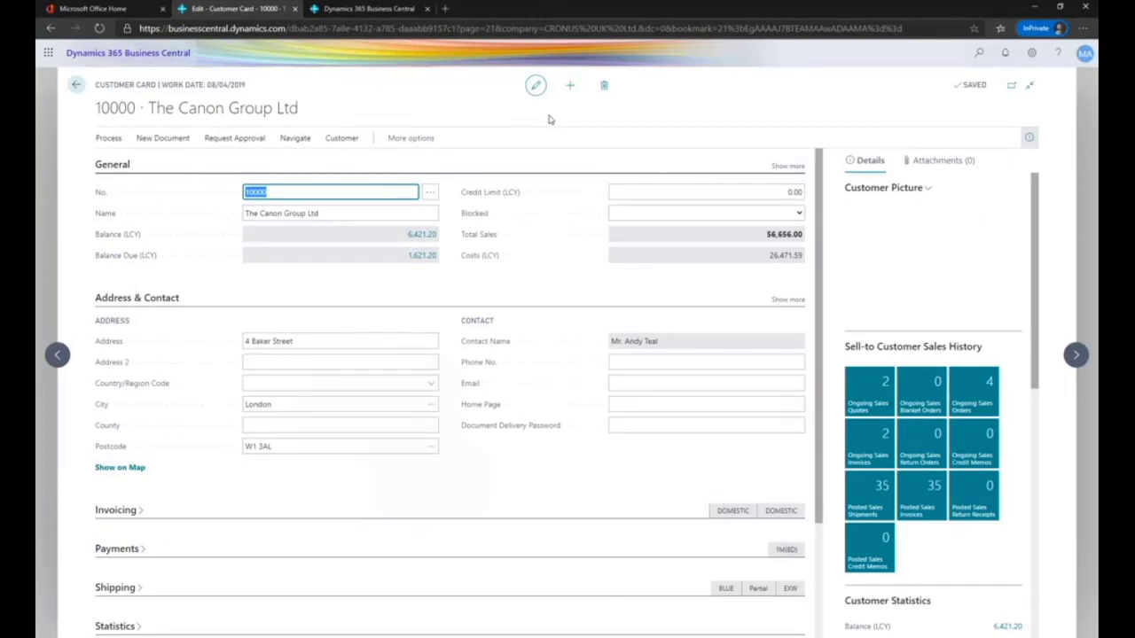
Return to the role centre, explore all business features, and expand Orders & Contacts and Planning & Operations under Warehouse
left_click(77, 86)
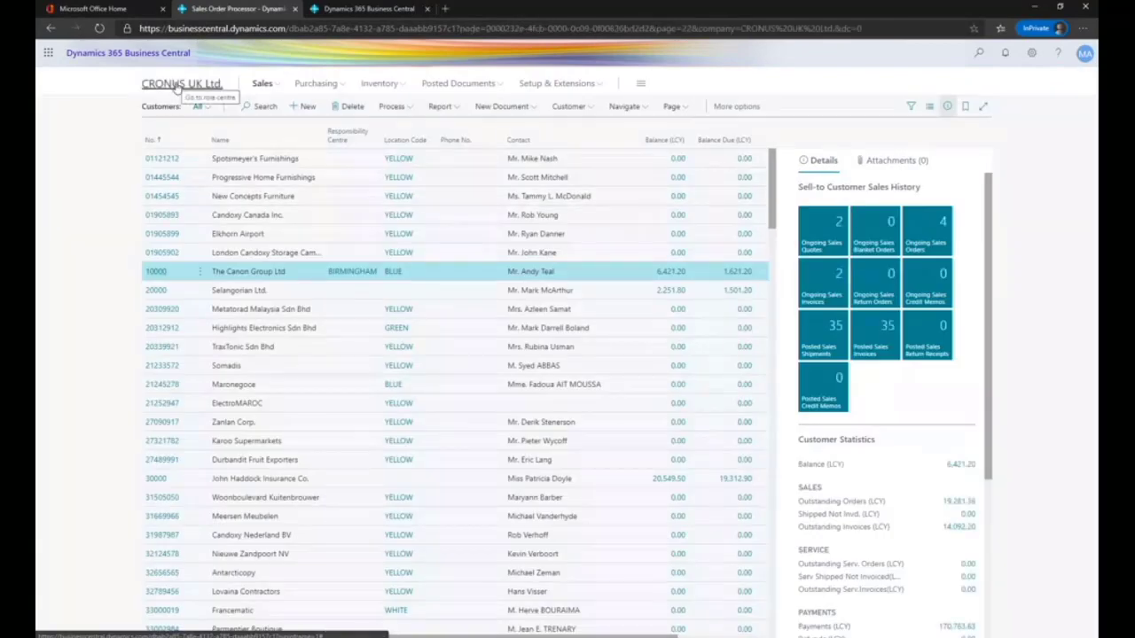
left_click(178, 86)
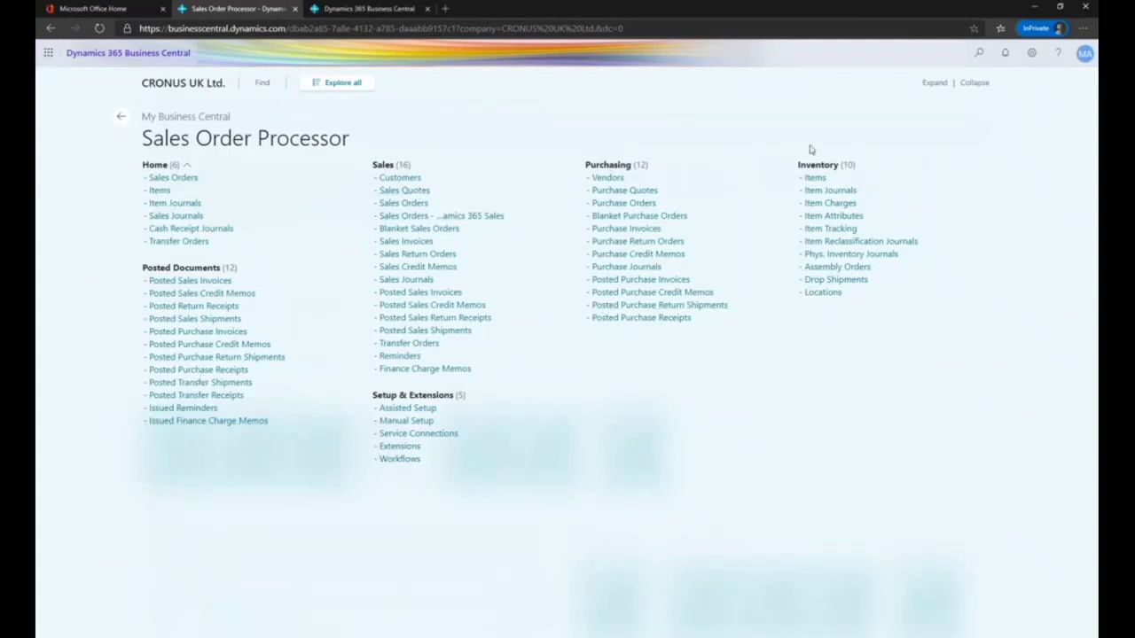
left_click(344, 85)
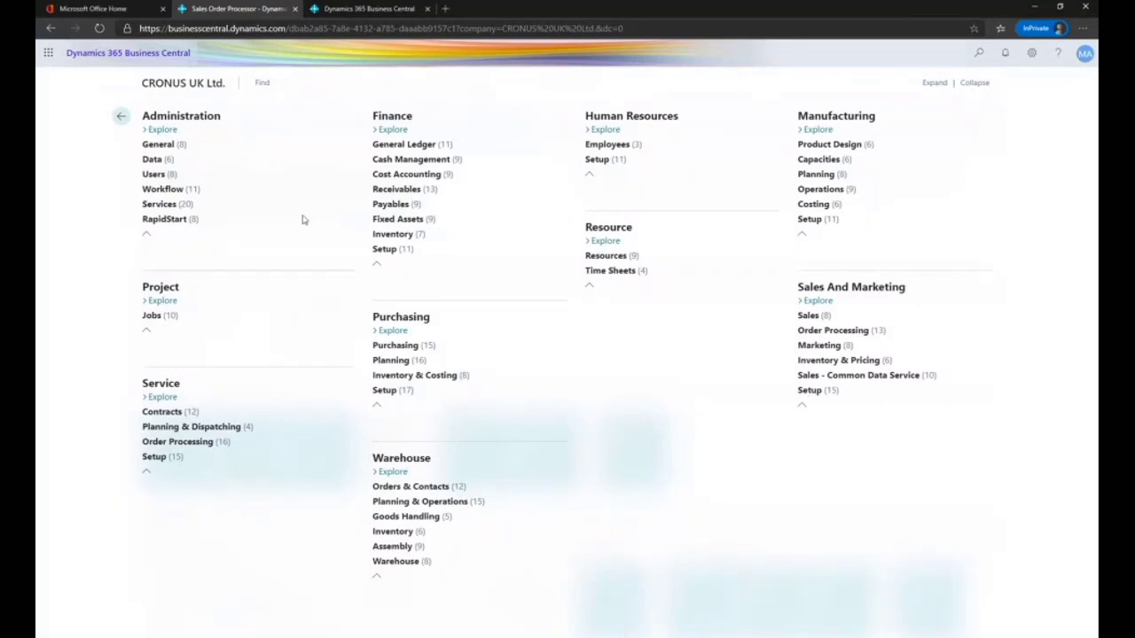
left_click(424, 488)
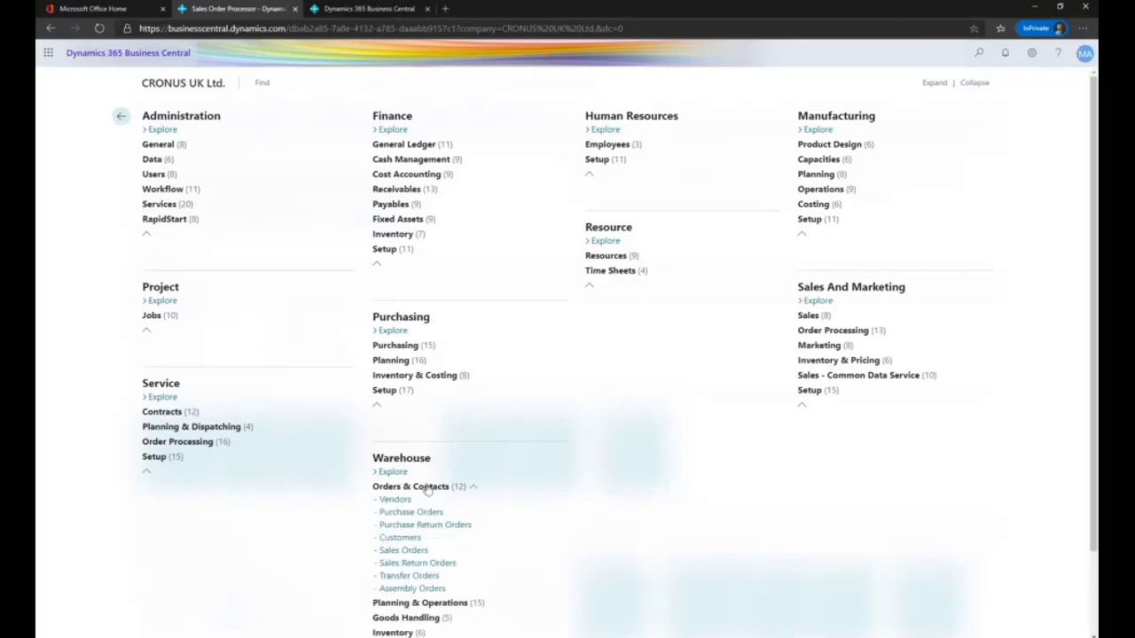
scroll(528, 494, "down", 2)
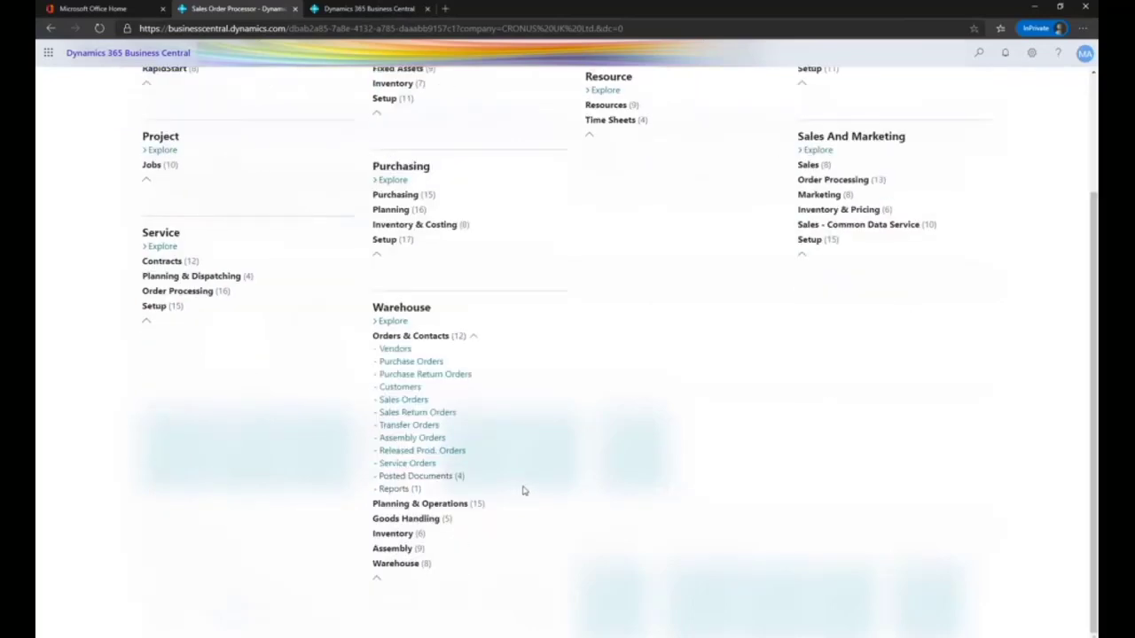
left_click(420, 503)
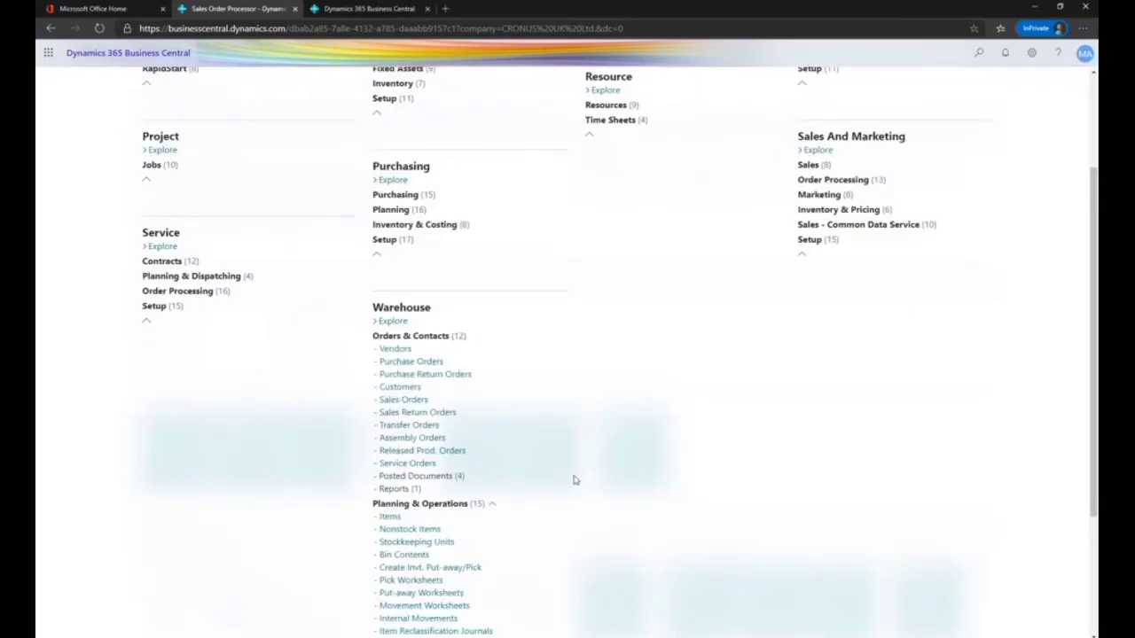
Look over the expanded Warehouse features, leave the role explorer, and open the Customers list
scroll(567, 484, "down", 3)
scroll(564, 476, "up", 2)
scroll(558, 461, "up", 3)
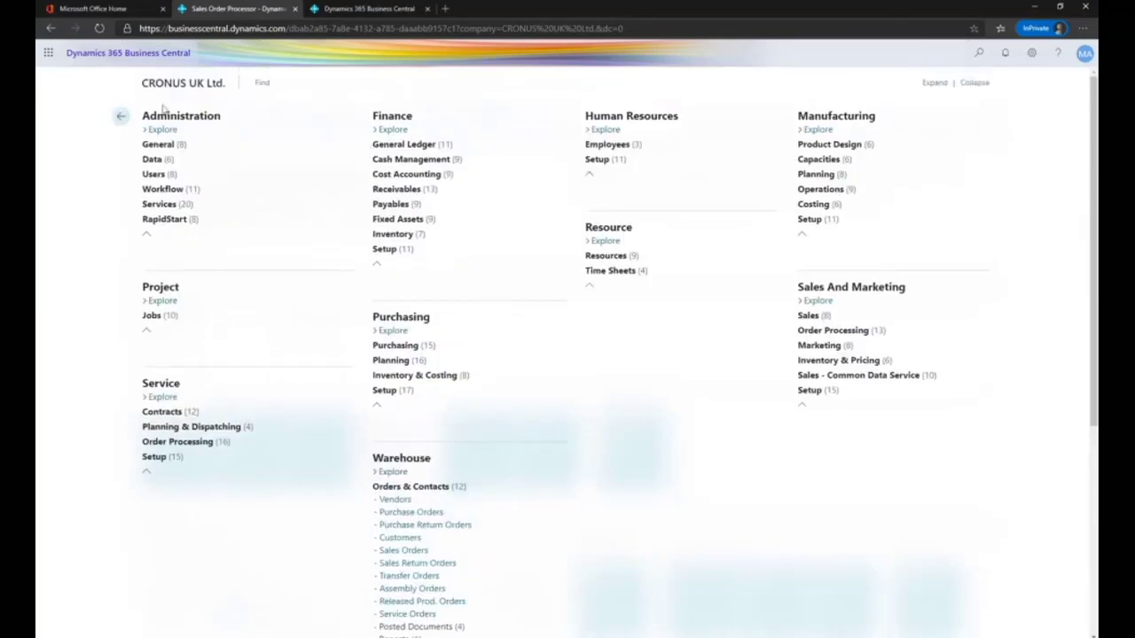
left_click(123, 122)
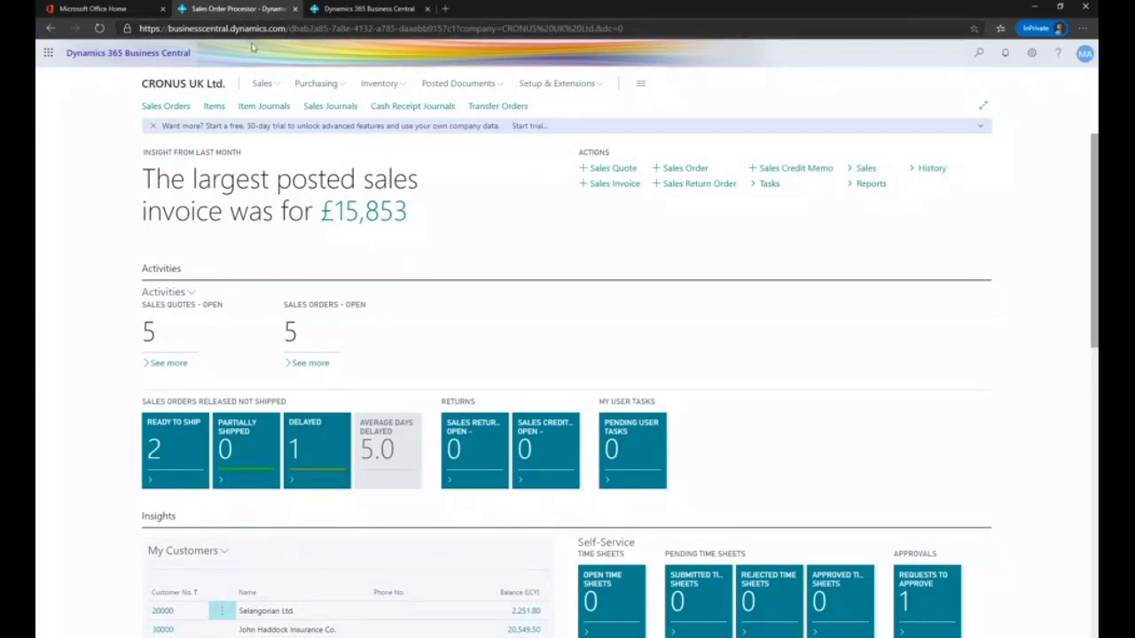
left_click(260, 83)
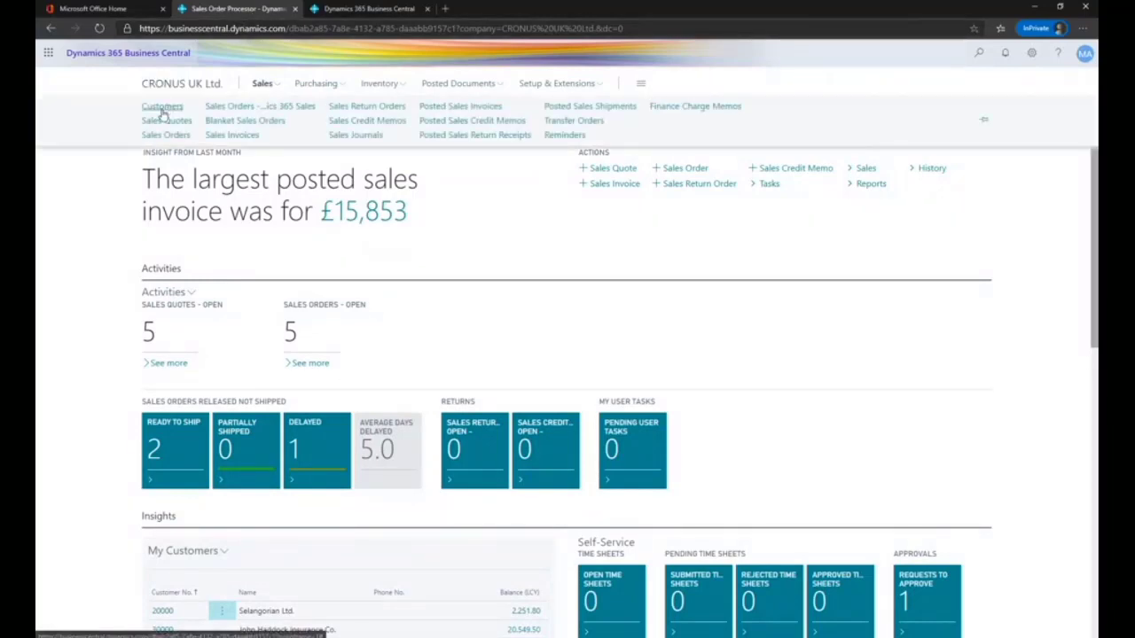
left_click(163, 107)
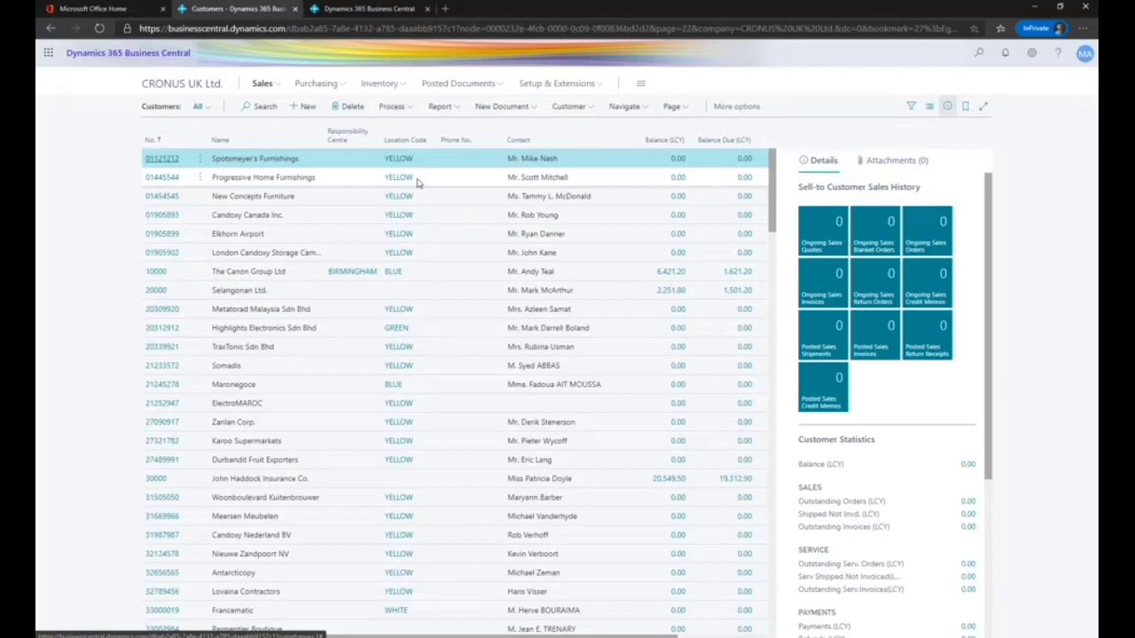
Filter the Customers list by Location Code YELLOW
left_click(911, 105)
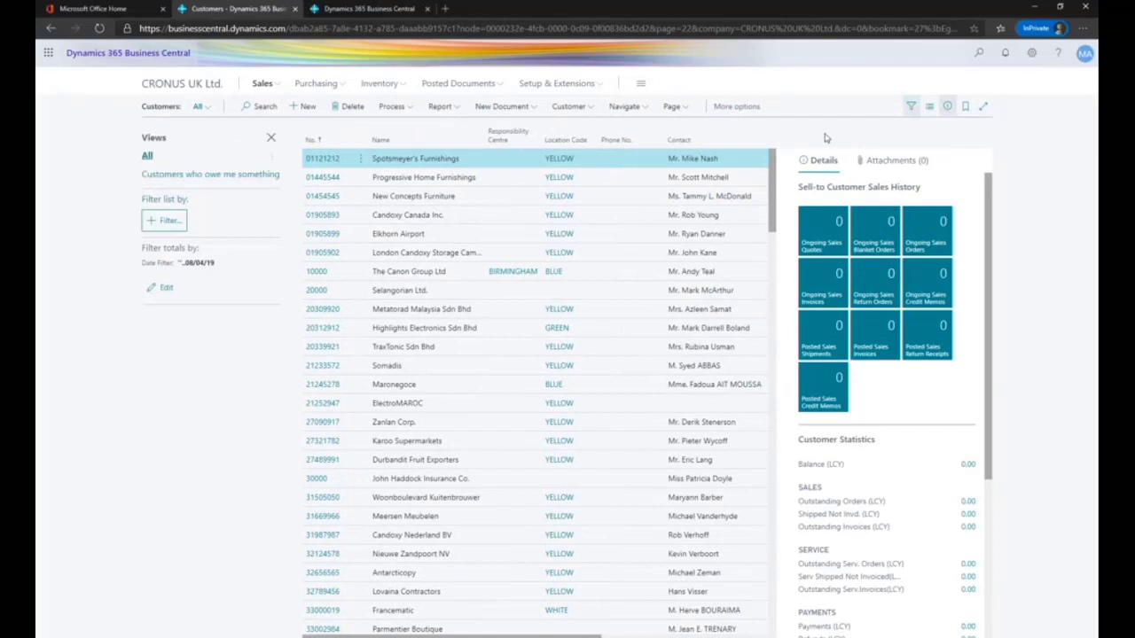
left_click(164, 220)
type("Location Code")
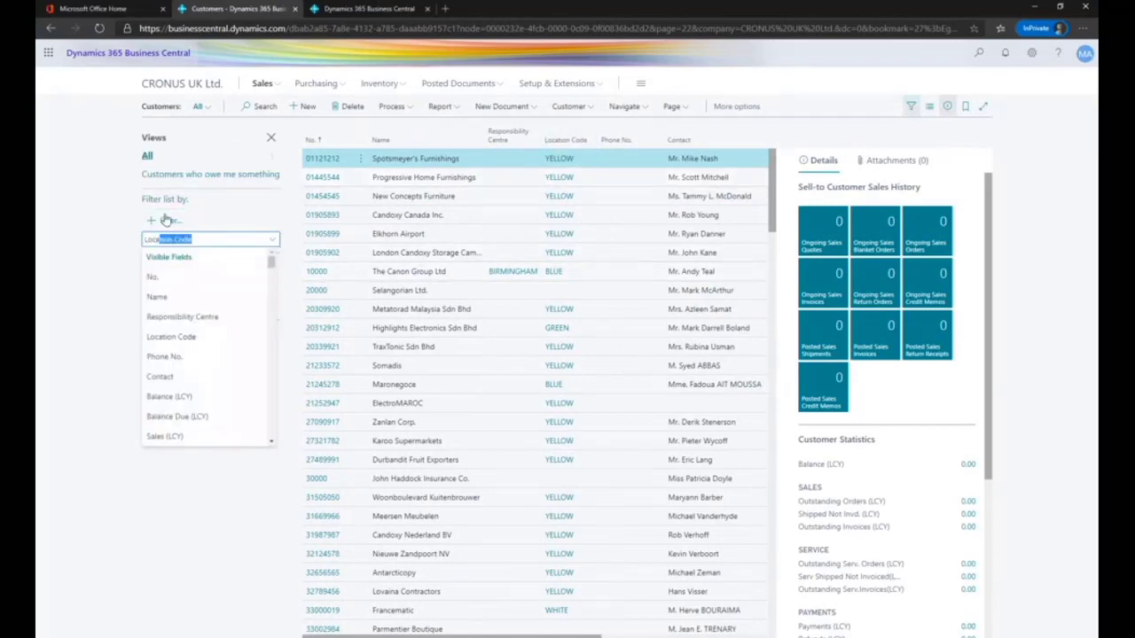
key("Return")
type("UE:PW")
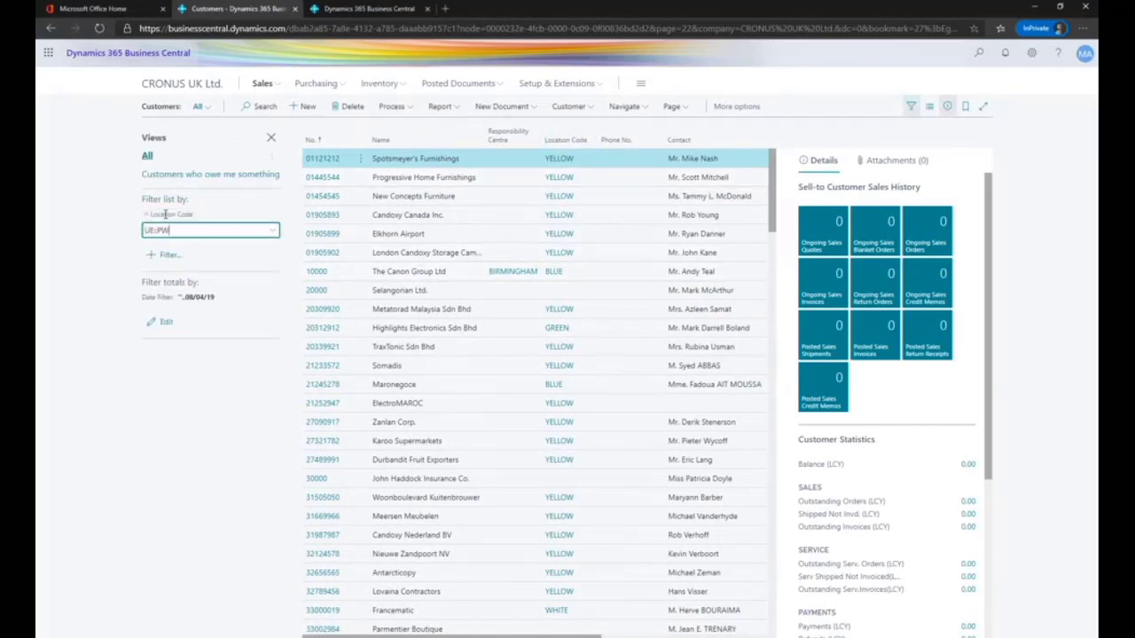
type("yellow")
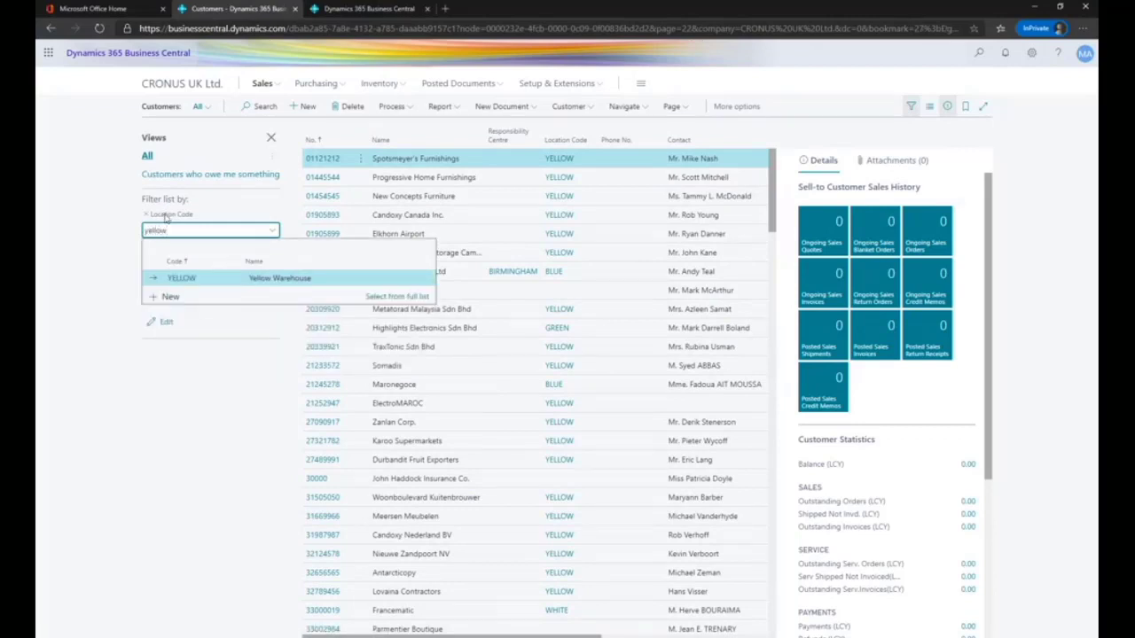
key("Return")
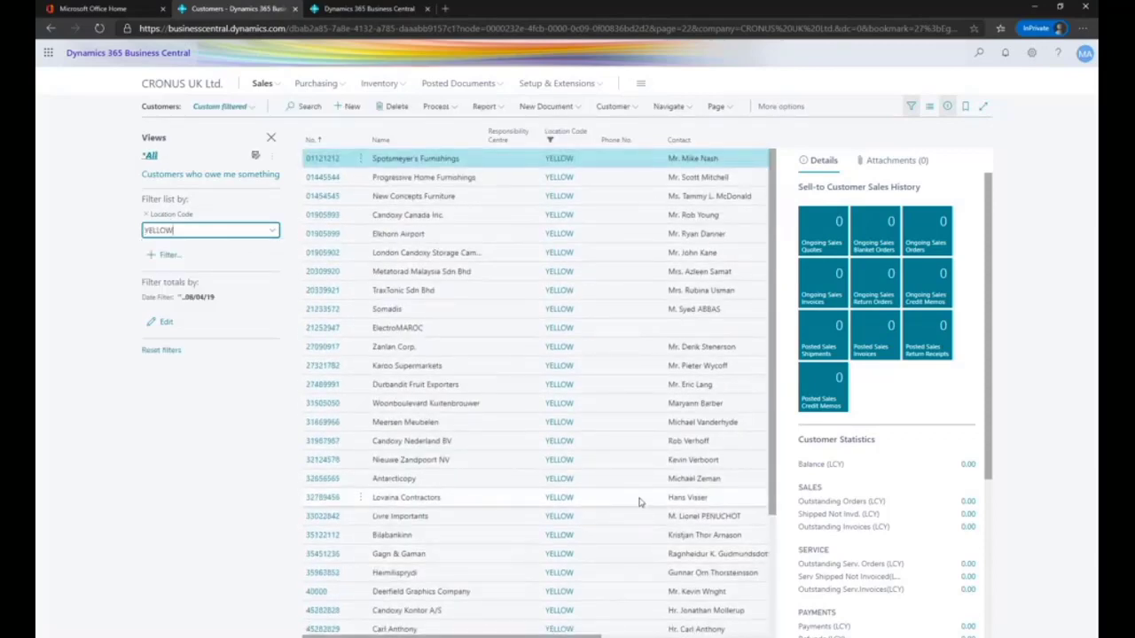
Save the filtered list as a new view named Yellow Customers
left_click(256, 156)
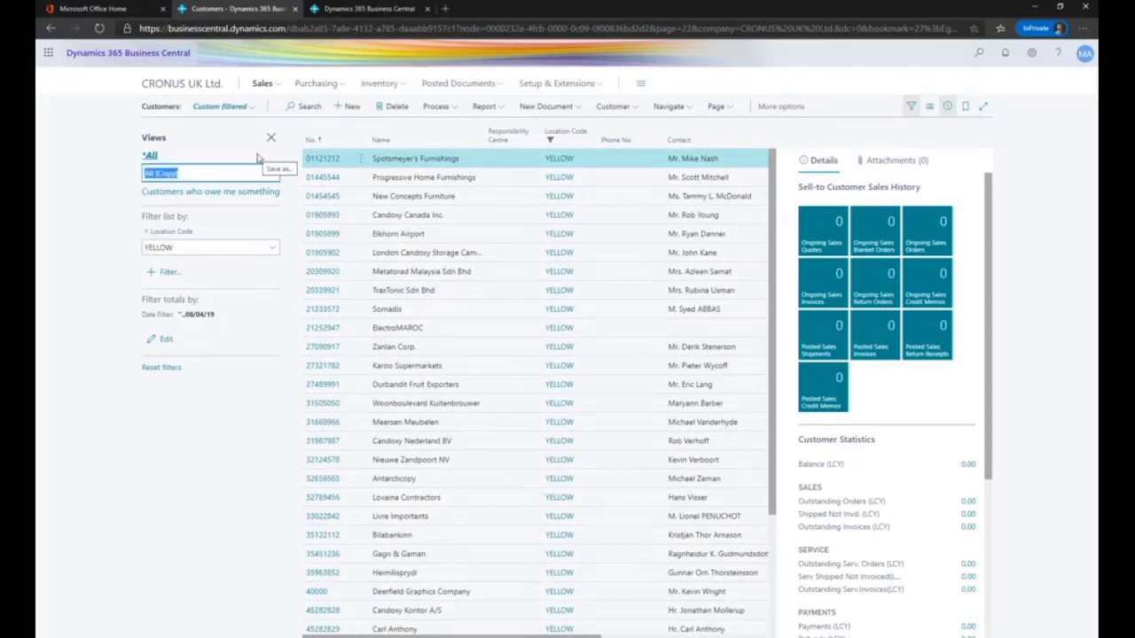
type("Y")
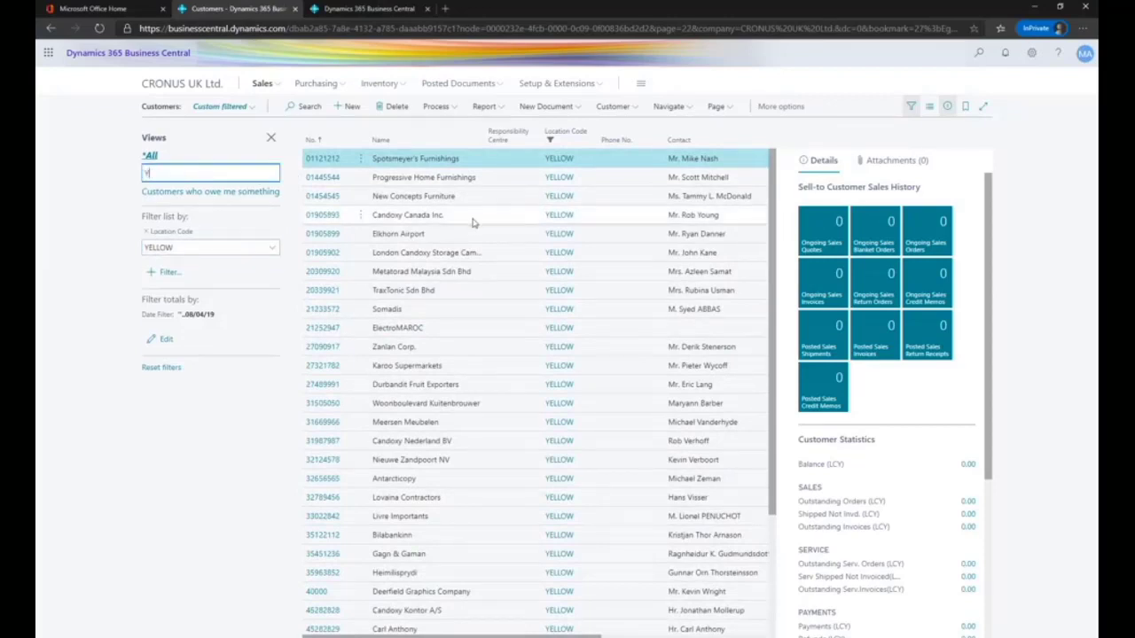
type("ellow Customers")
key("Return")
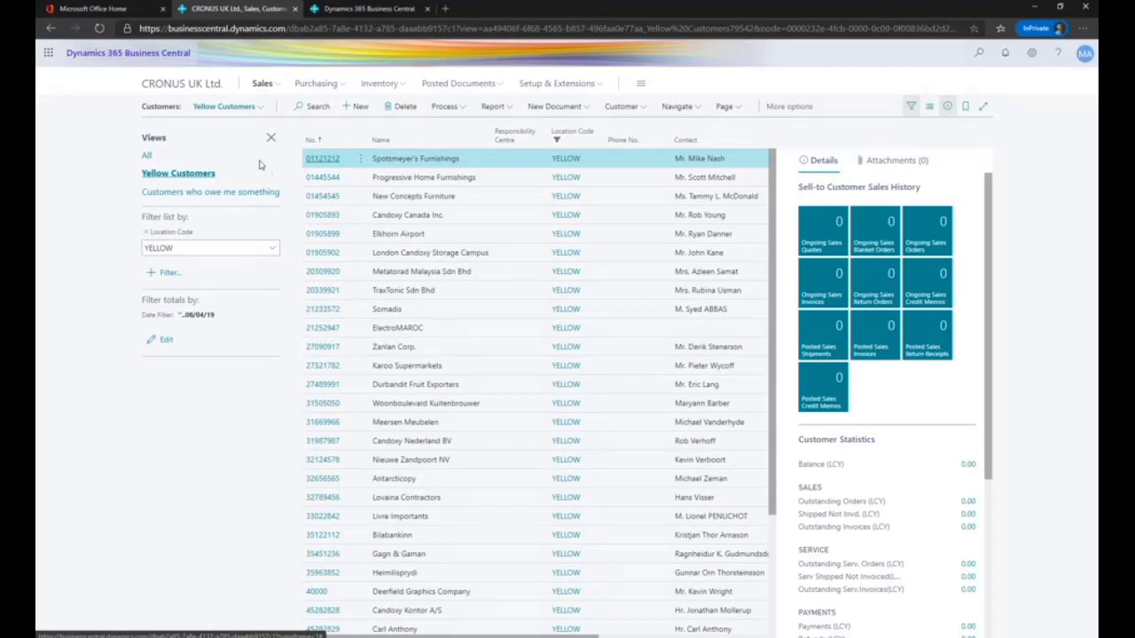
Show the available views for the Customers list and return to the role centre
left_click(260, 107)
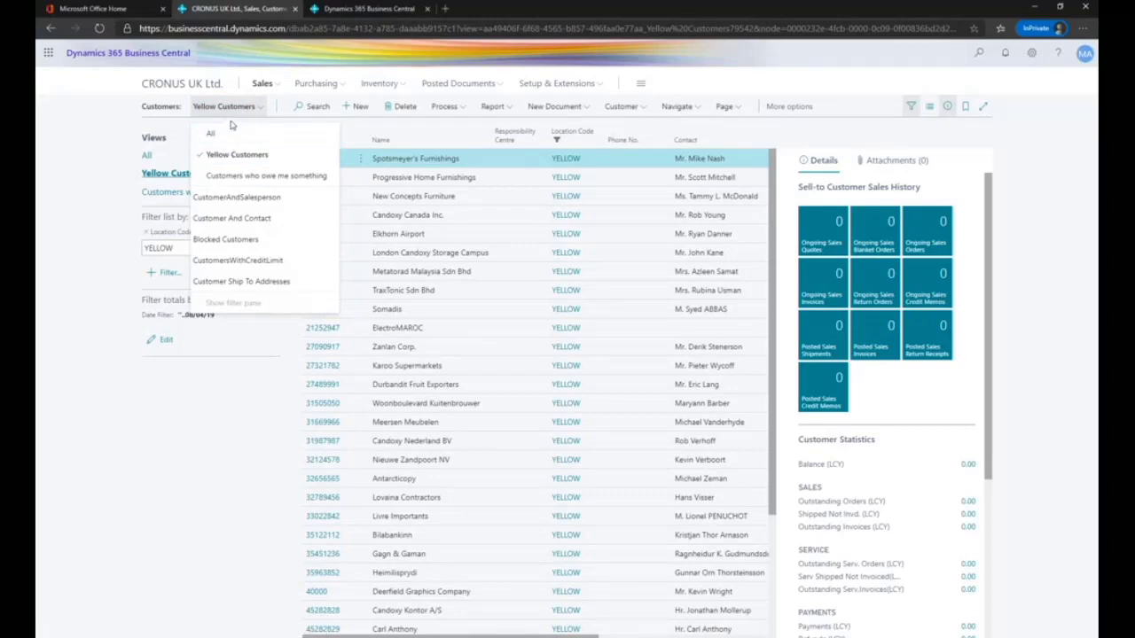
left_click(187, 86)
left_click(187, 86)
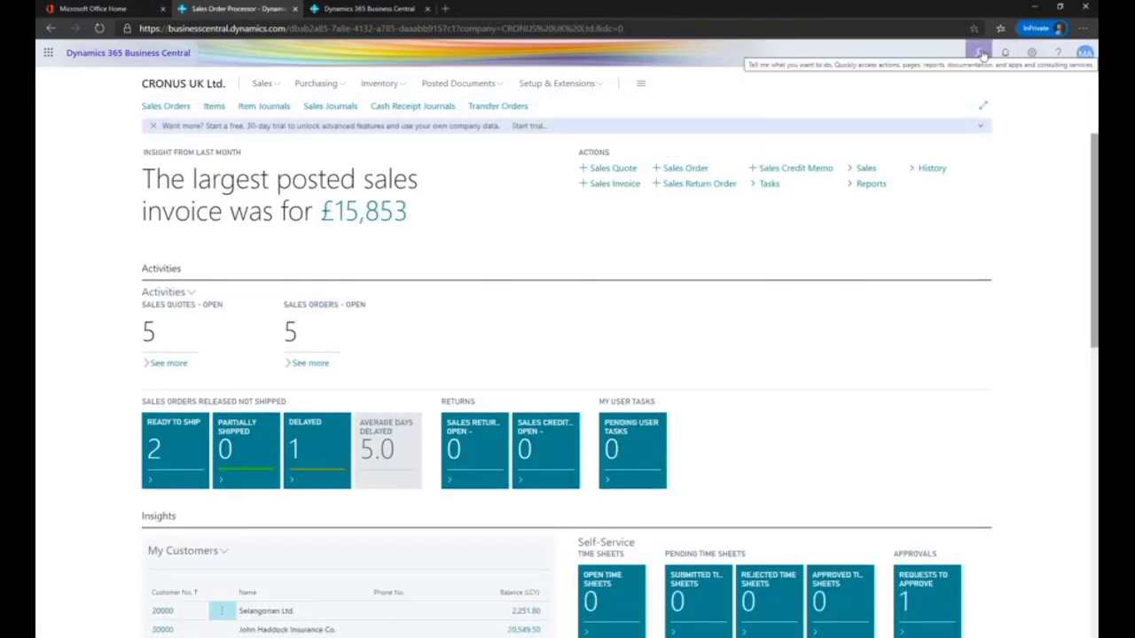
Search for "gen jour" and open the General Journals page
left_click(980, 53)
type("gen ")
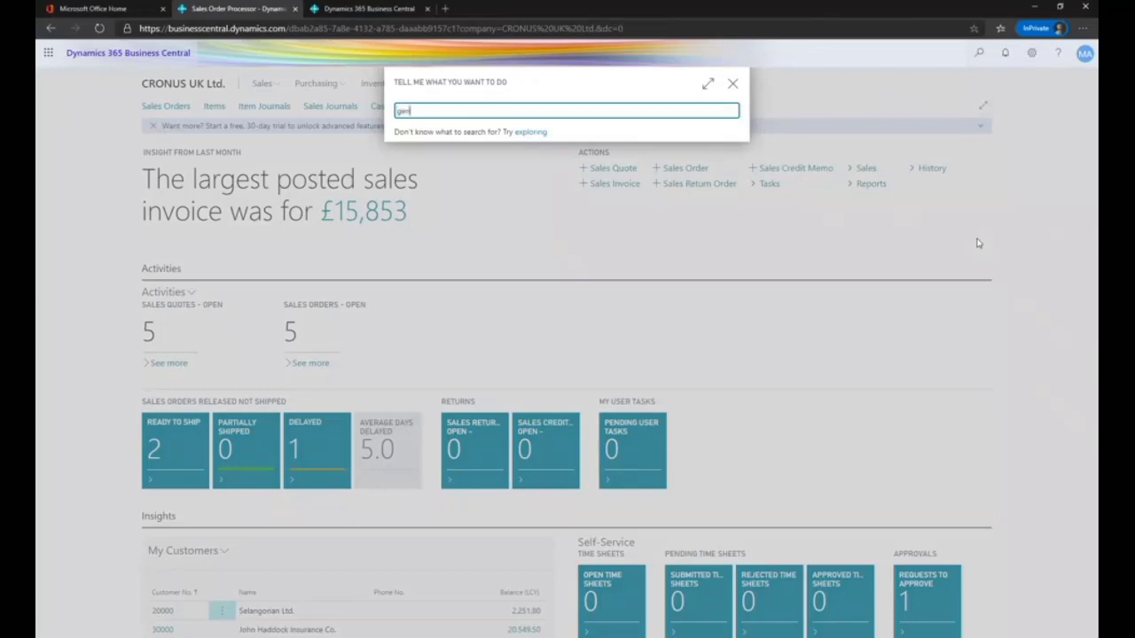
type("jour")
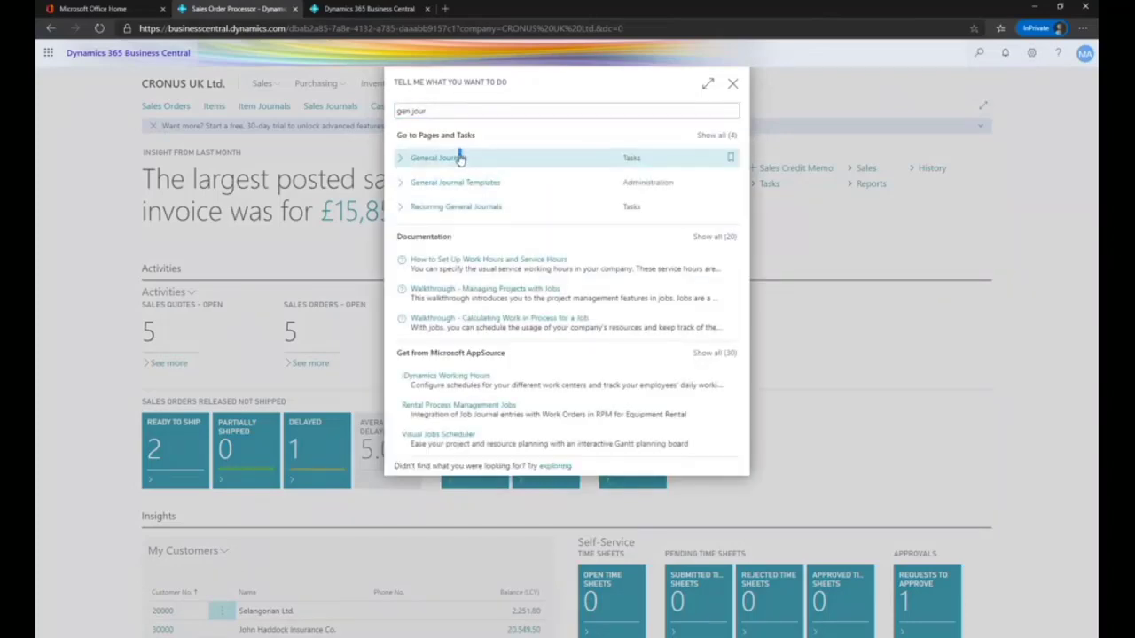
left_click(459, 158)
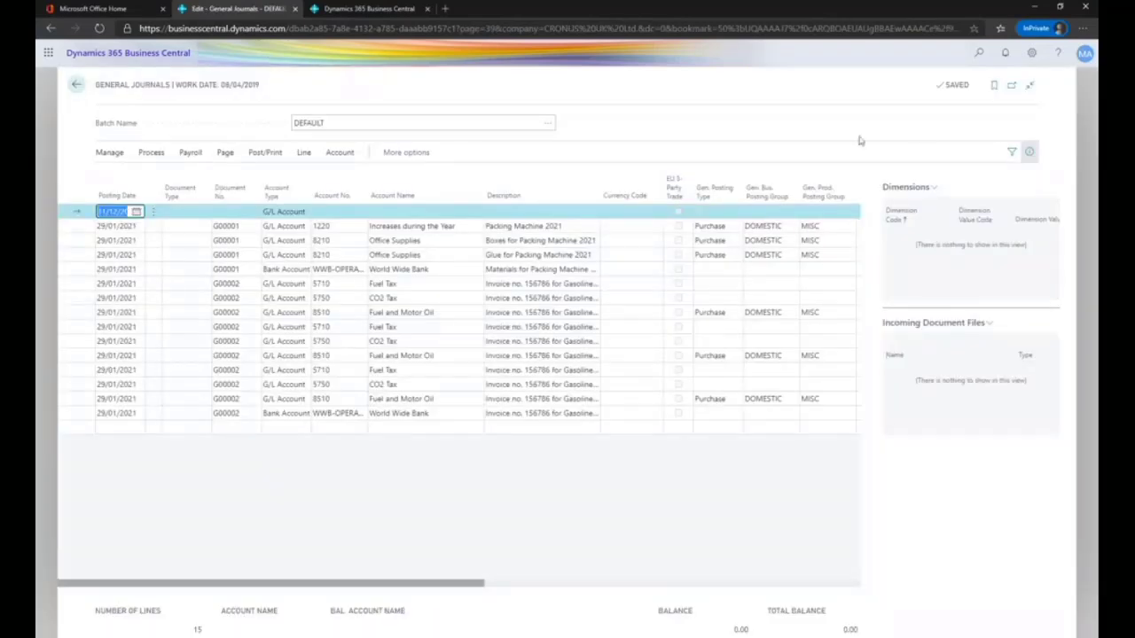
Bookmark the General Journals page on the role centre and go back there
left_click(995, 86)
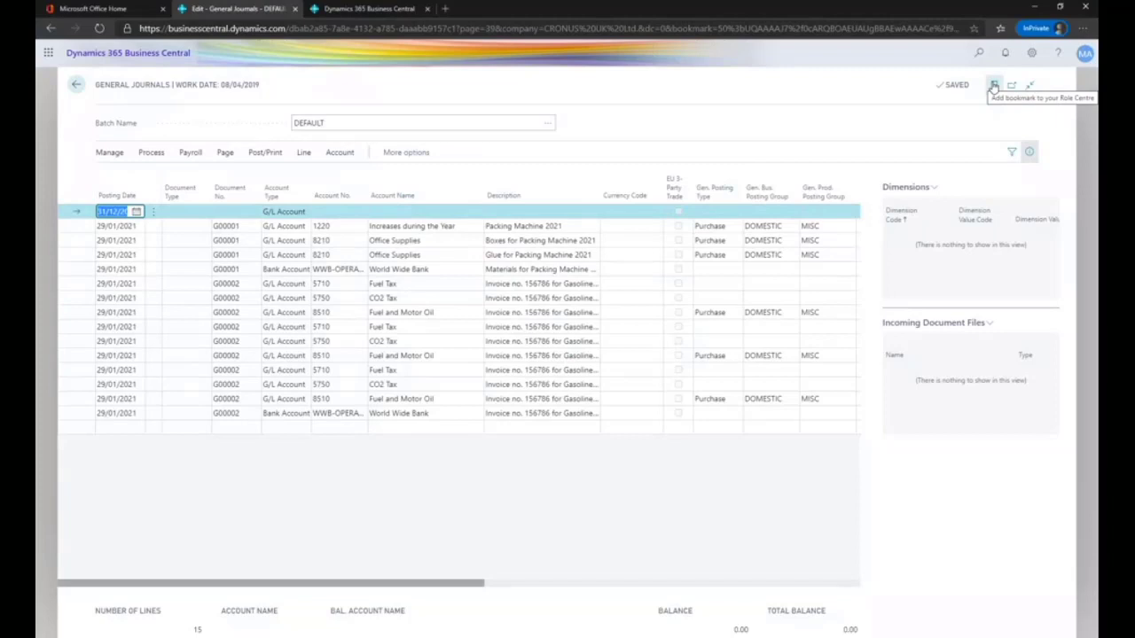
left_click(994, 86)
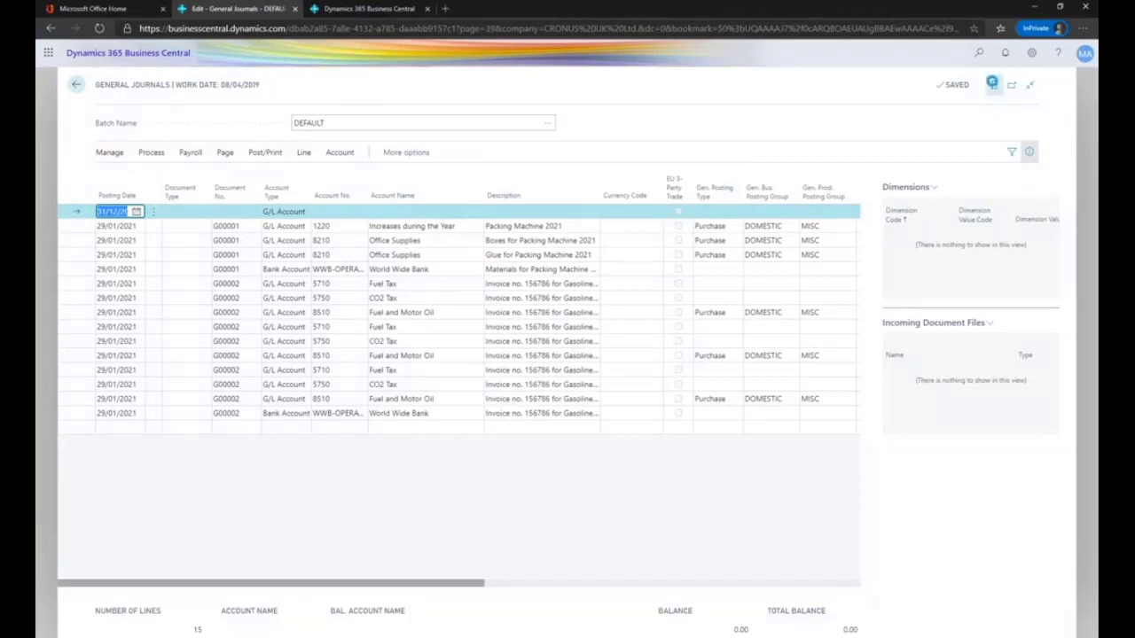
left_click(78, 85)
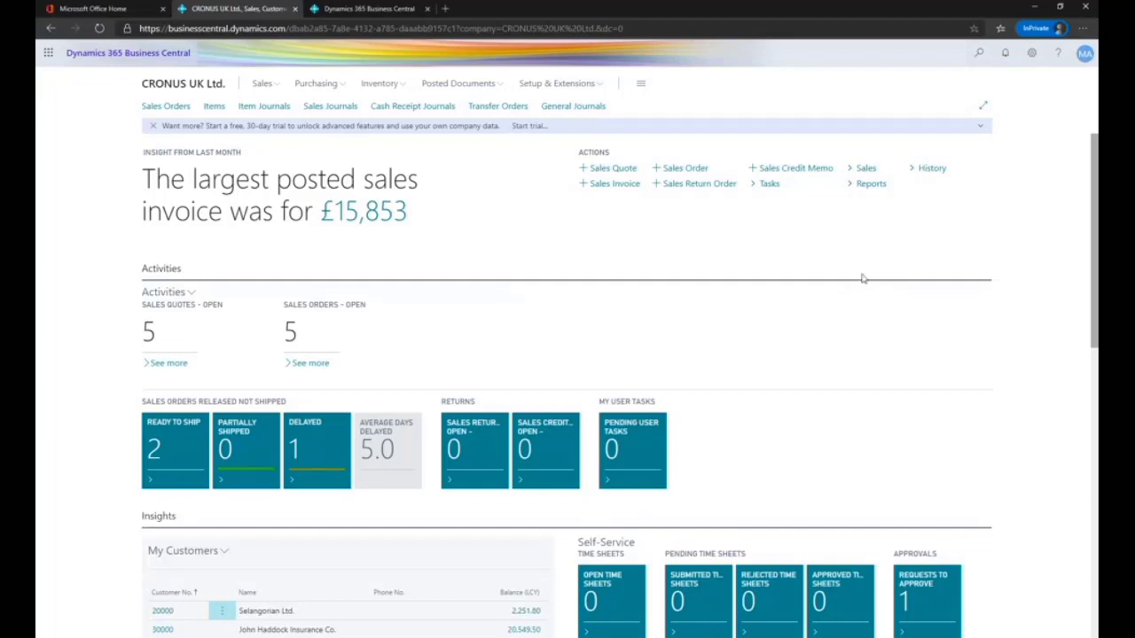
Look over the role centre, search for "roles", and open the Profiles (Roles) list
scroll(800, 322, "down", 5)
scroll(800, 322, "up", 5)
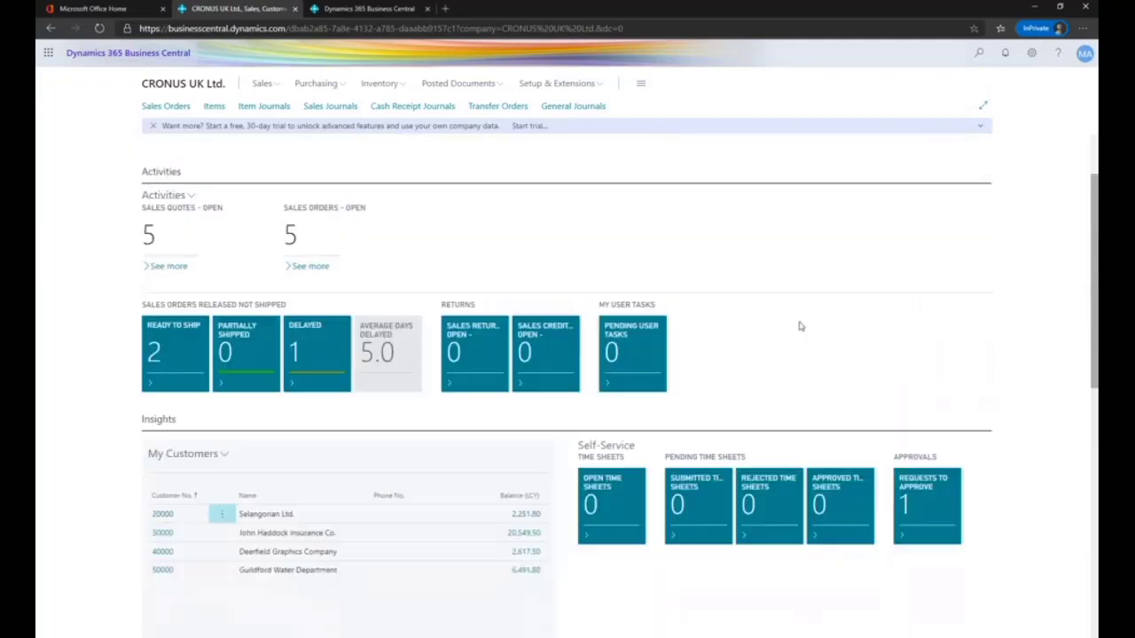
left_click(979, 54)
type("roles")
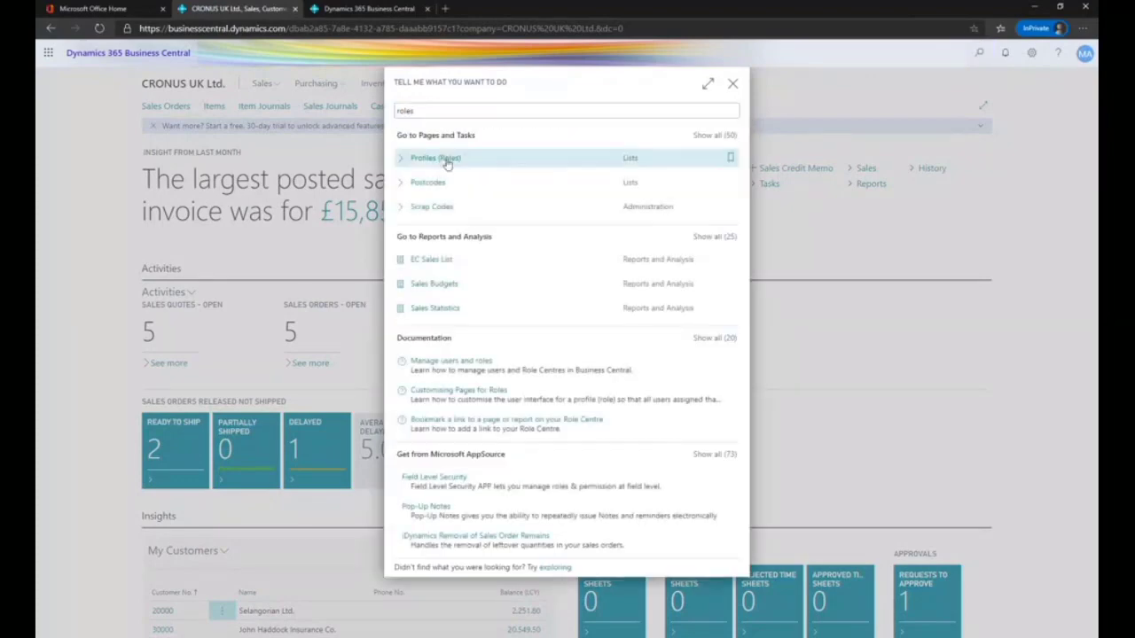
left_click(448, 161)
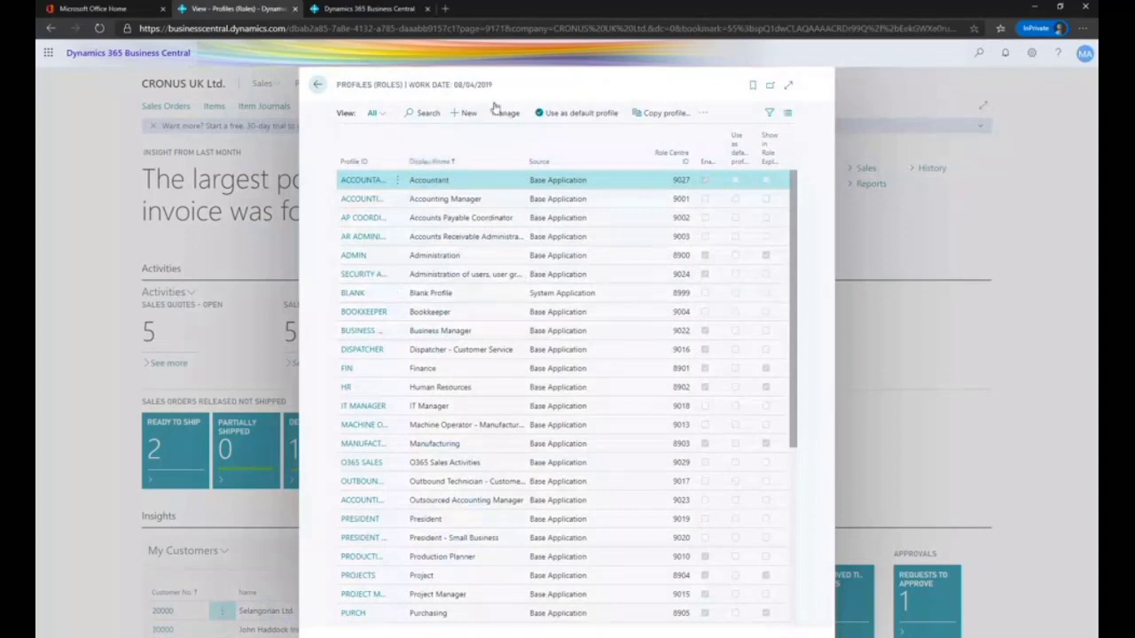
Create a new profile with the Profile ID MYTEAM and the display name My Team
left_click(468, 114)
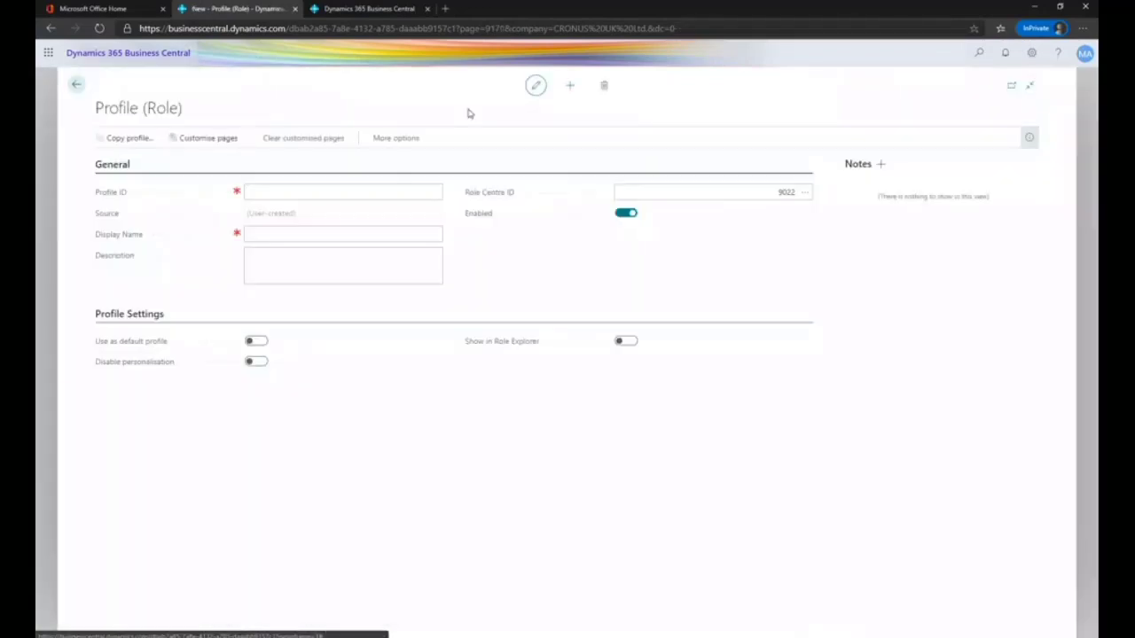
left_click(376, 190)
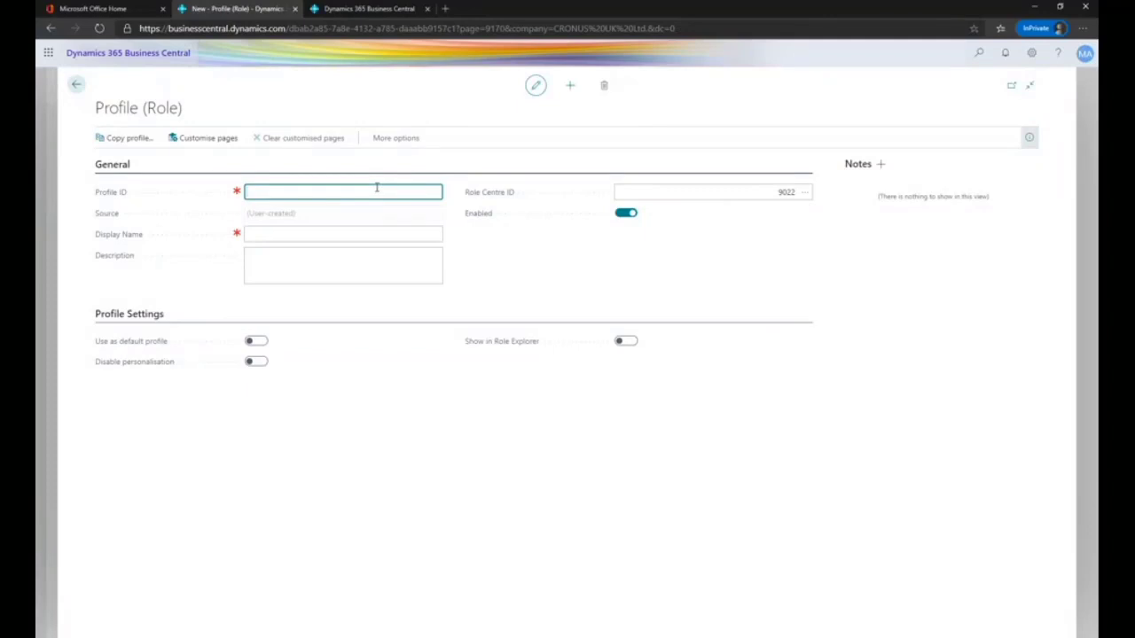
type("myteam")
key("Tab")
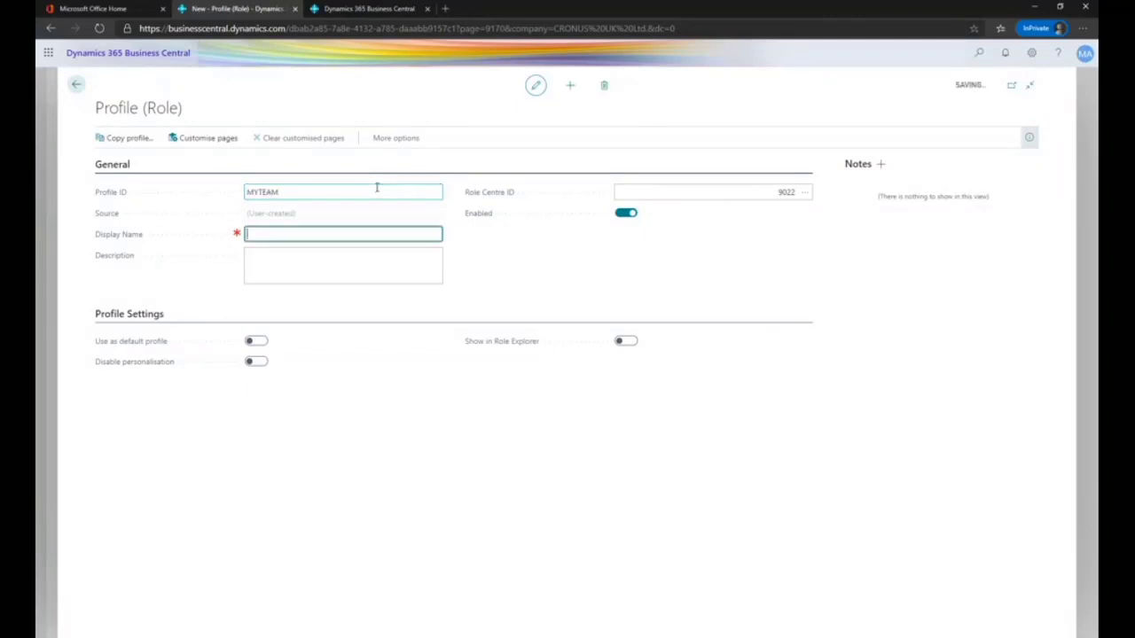
type("My Team")
key("Tab")
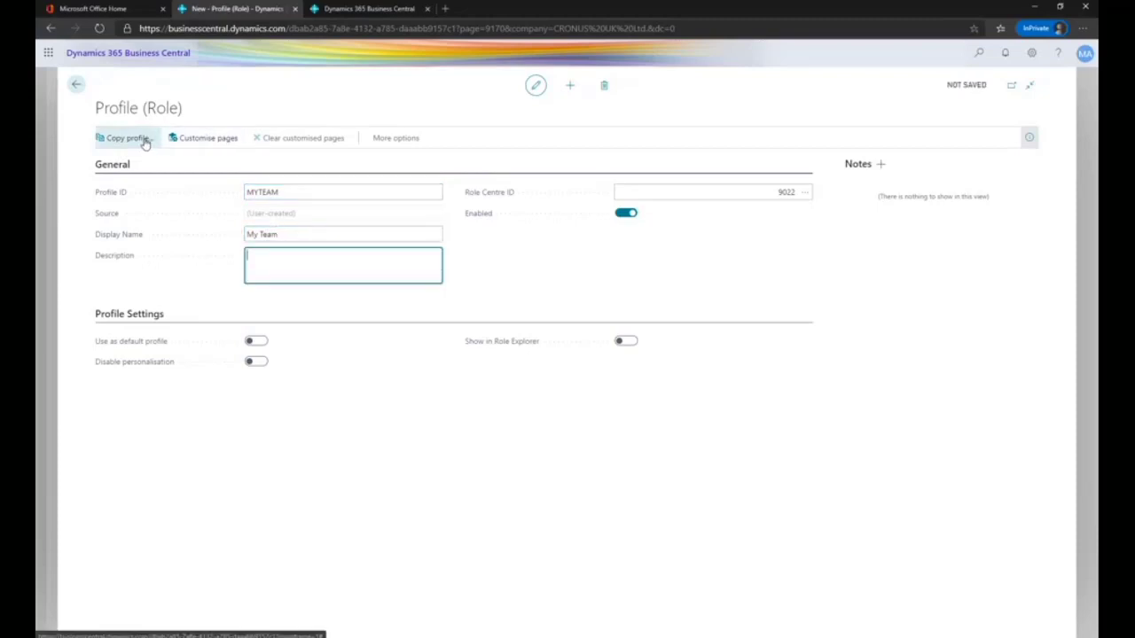
Start customising the My Team profile's pages and run the Customers list within the customisation session
left_click(146, 144)
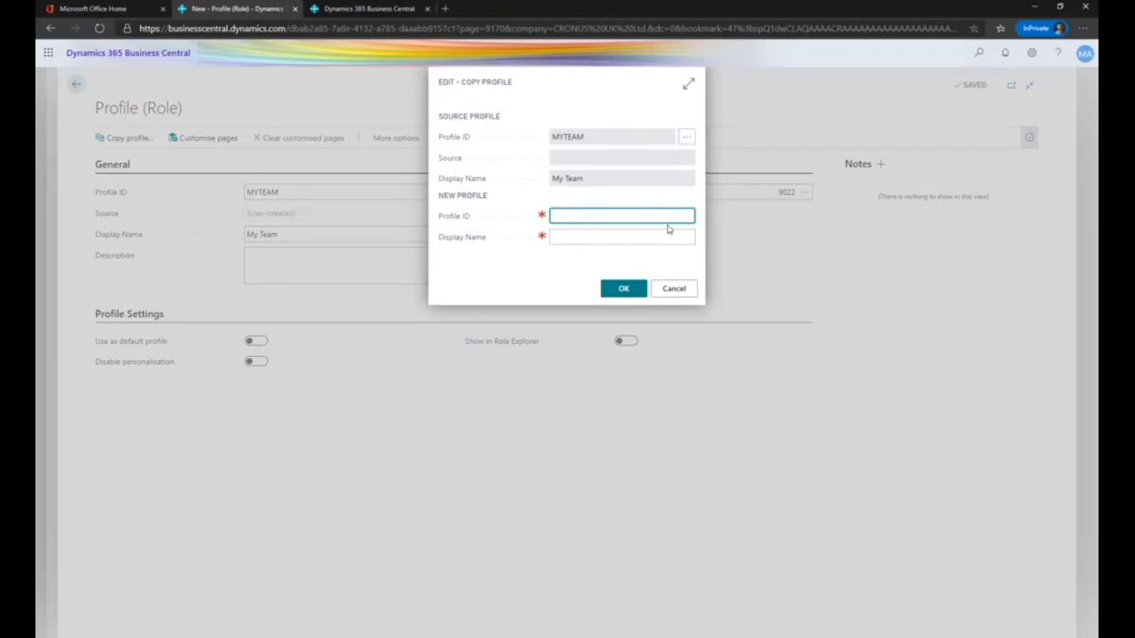
left_click(679, 289)
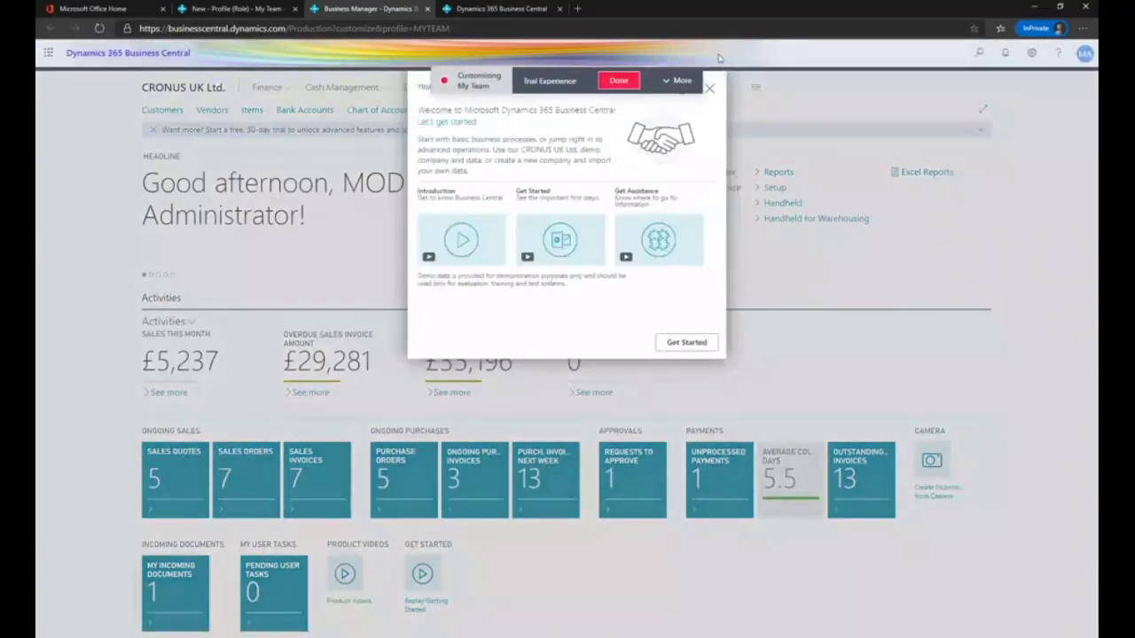
left_click(709, 88)
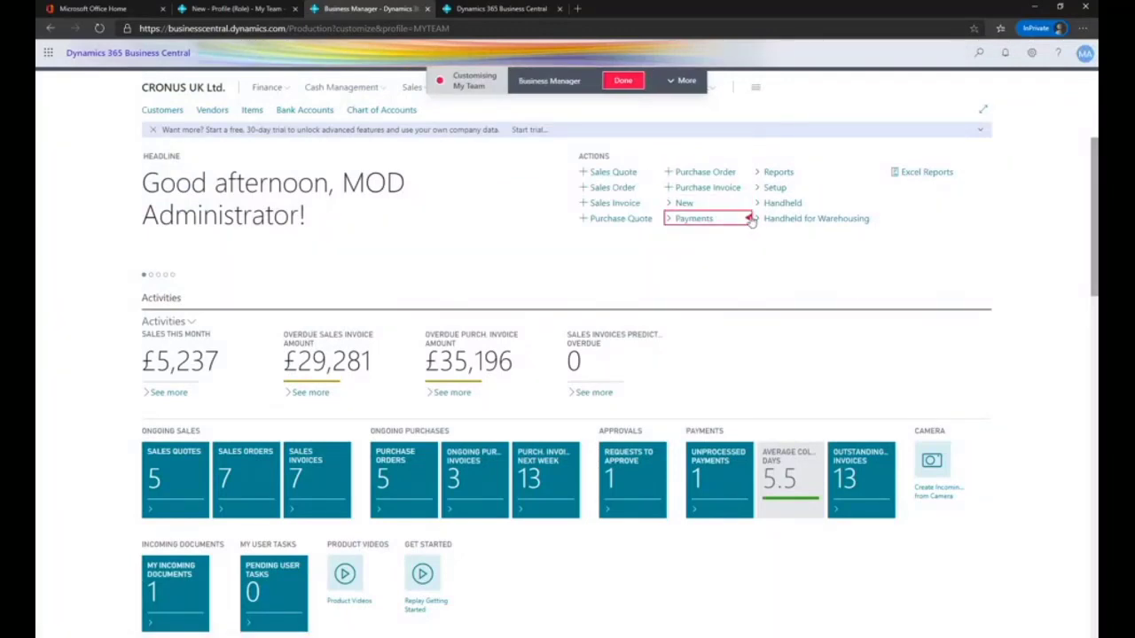
left_click(748, 219)
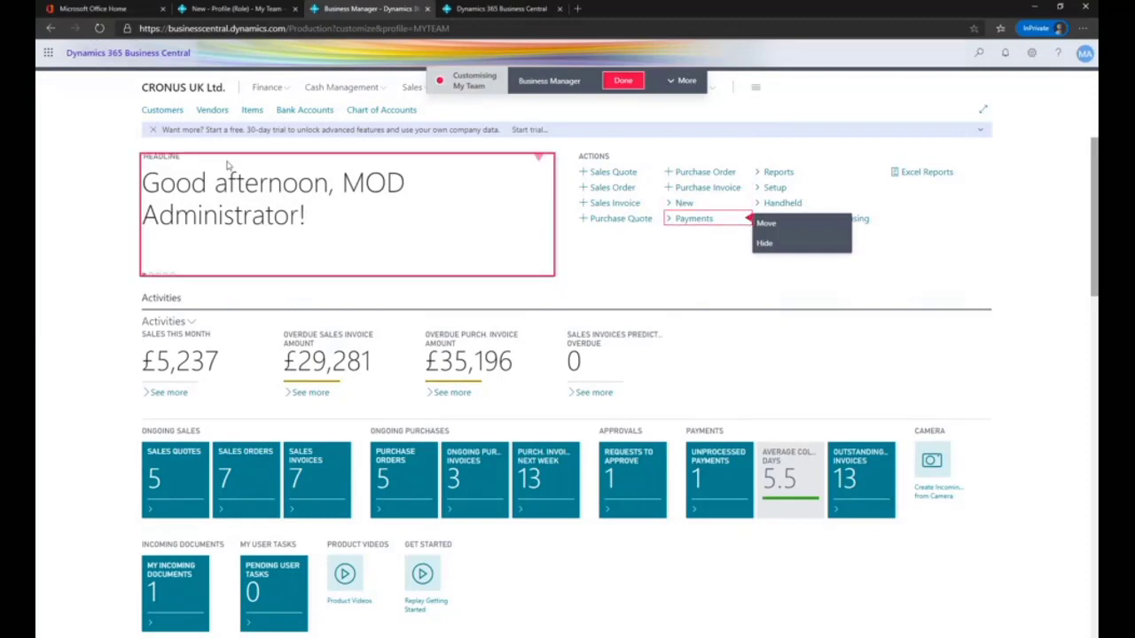
left_click(185, 111)
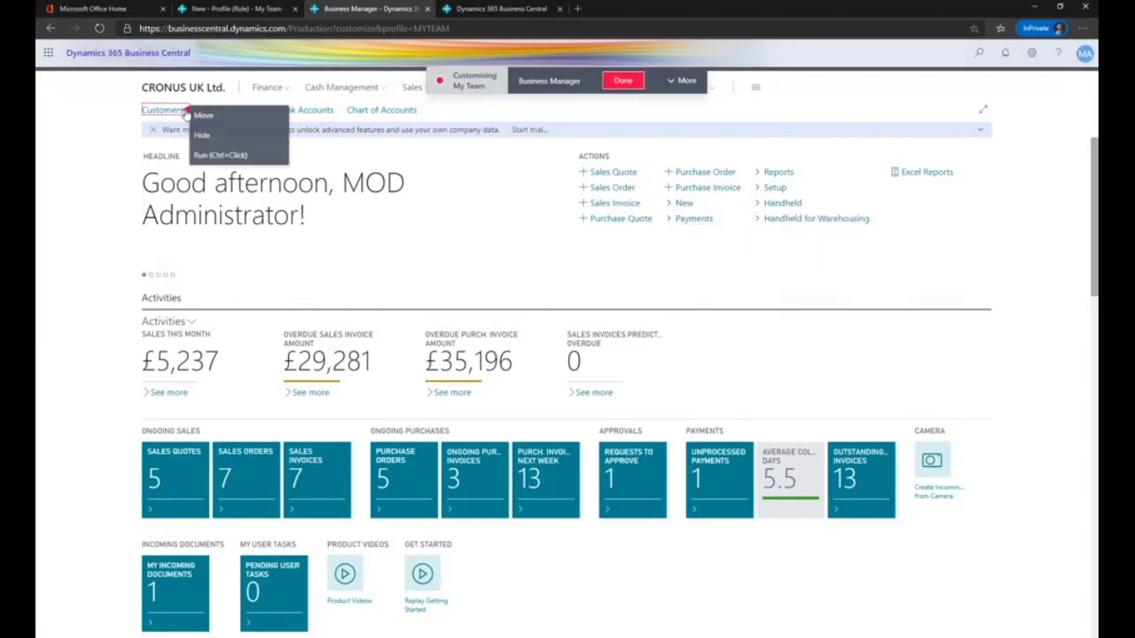
left_click(226, 156)
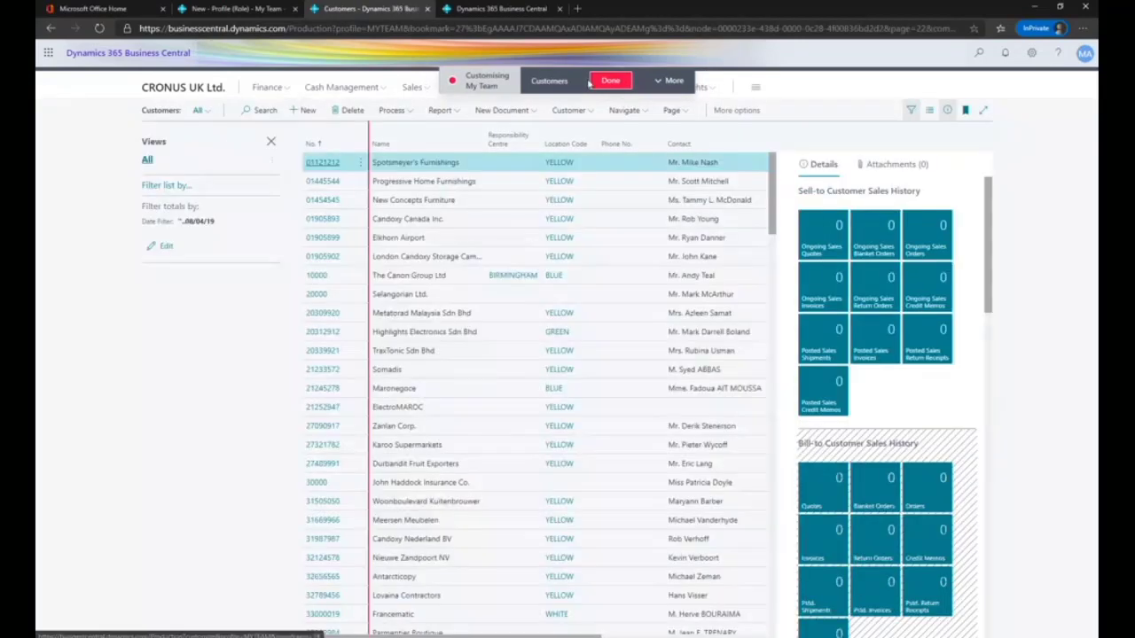
Hide the Responsibility Centre column for the My Team profile, finish customising, and close the customisation browser tab
left_click(539, 131)
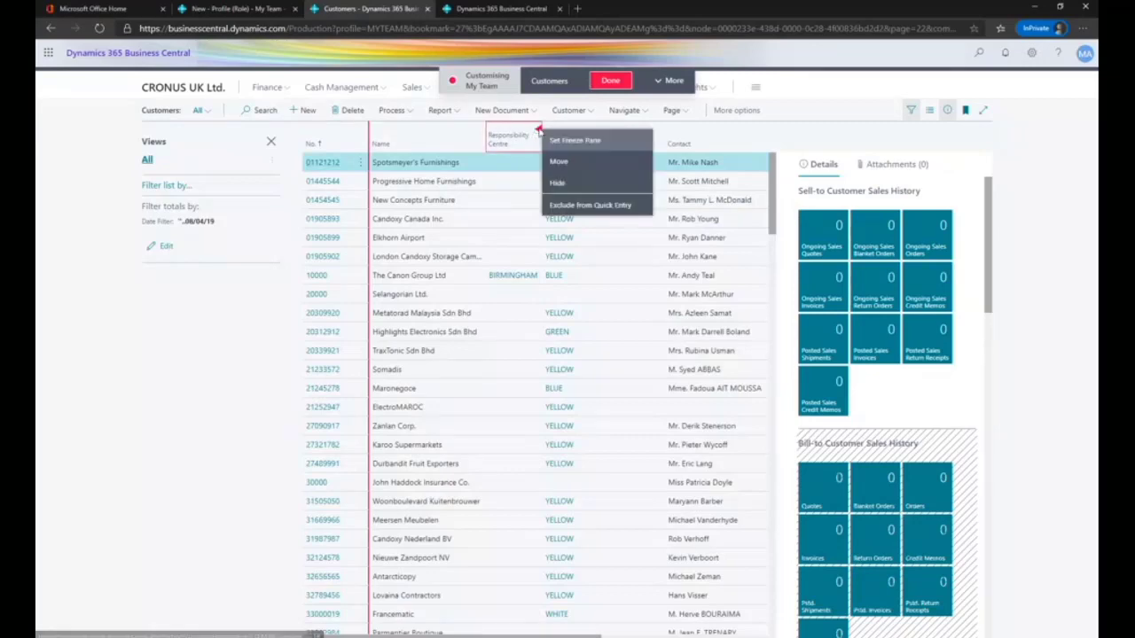
left_click(578, 182)
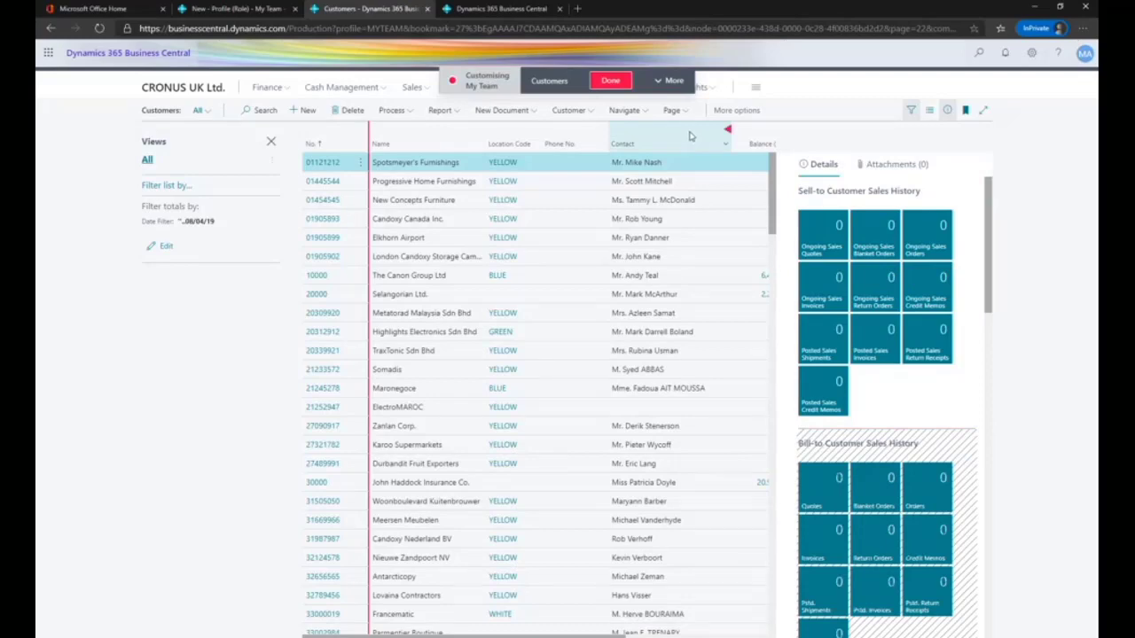
left_click(607, 82)
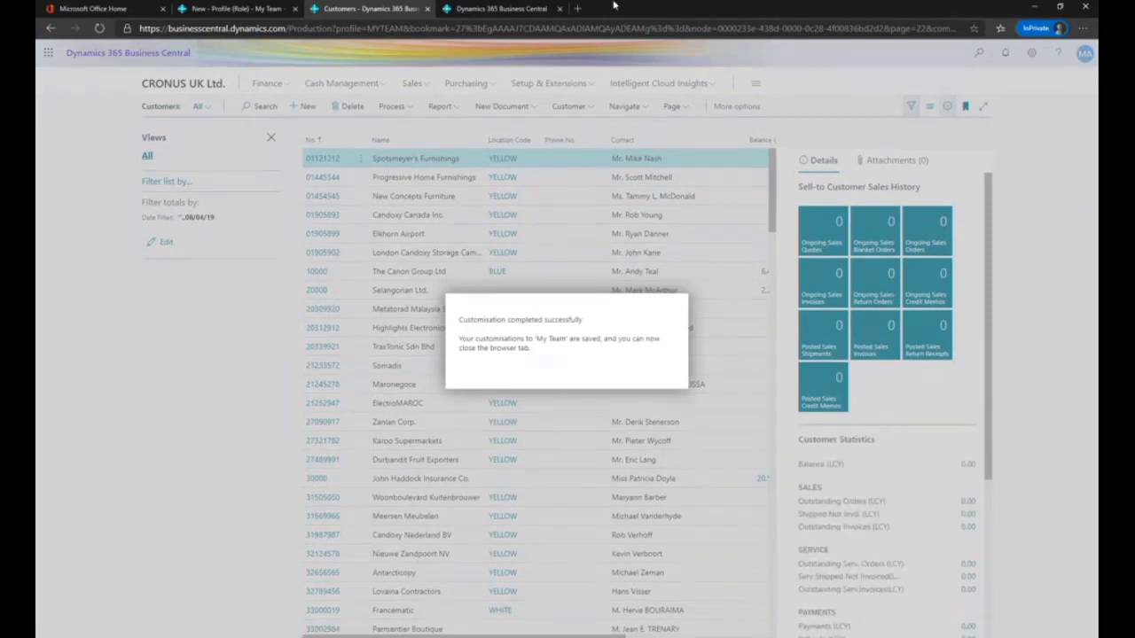
left_click(426, 8)
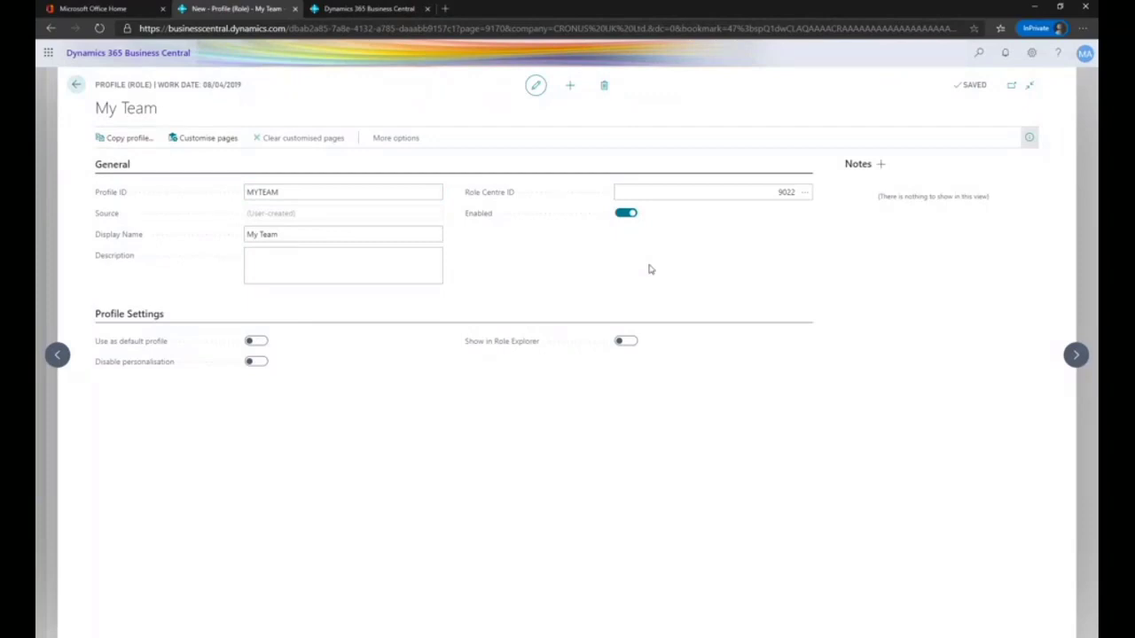
Leave the My Team profile and profiles list for the role centre, and cycle through the open windows to switch away
left_click(76, 84)
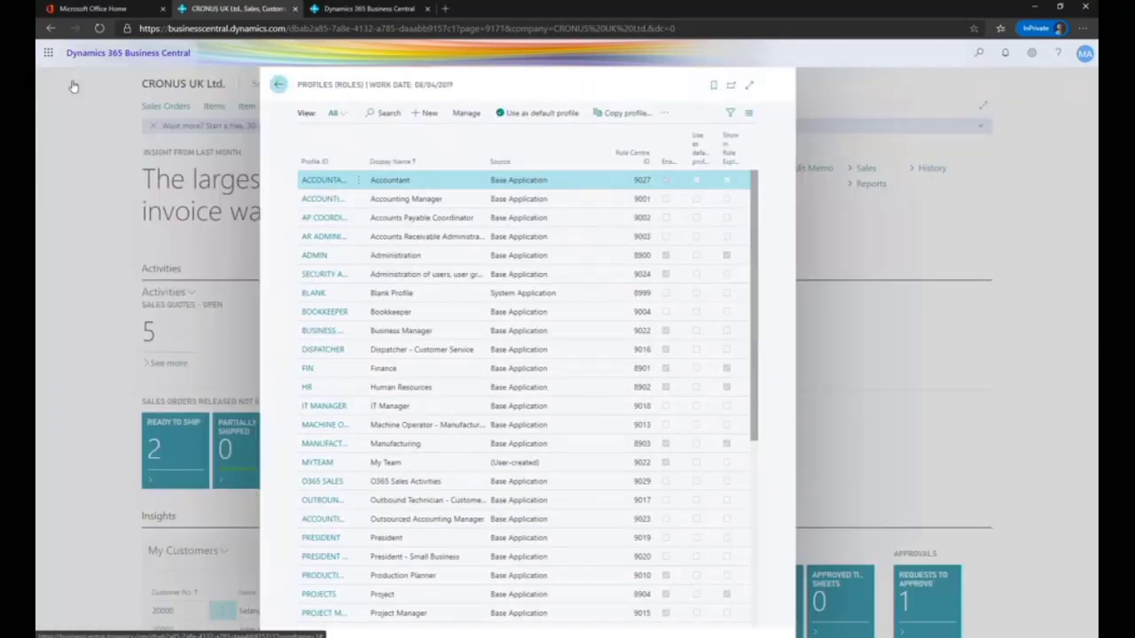
left_click(318, 85)
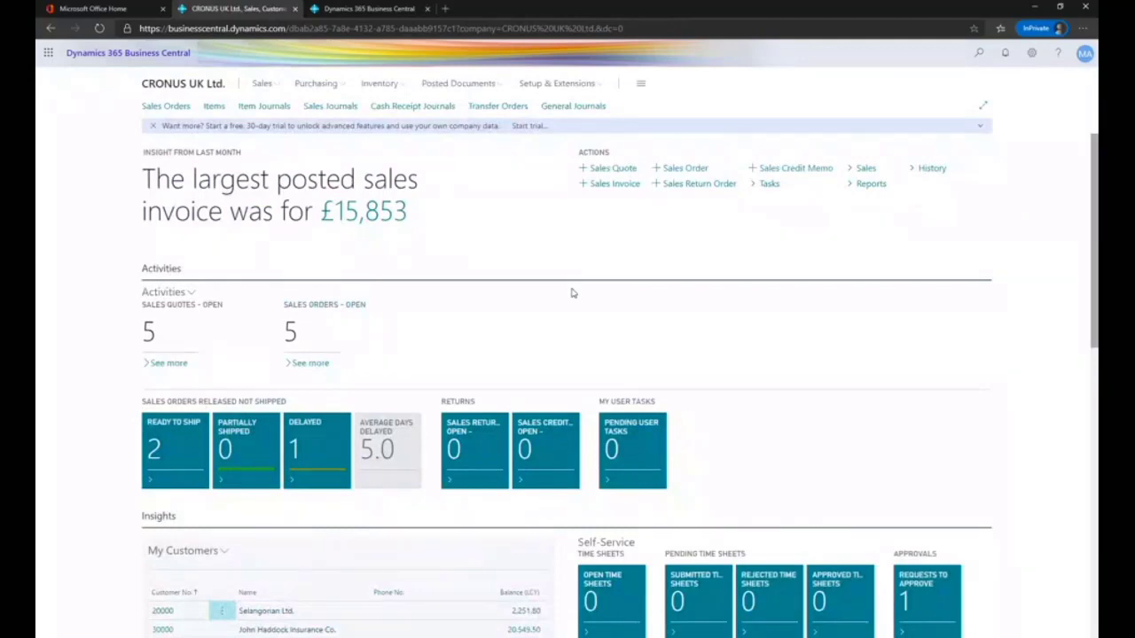
key("alt+Tab")
key("alt+Tab")
key("alt+Tab")
key("alt+Tab")
key("alt+Tab")
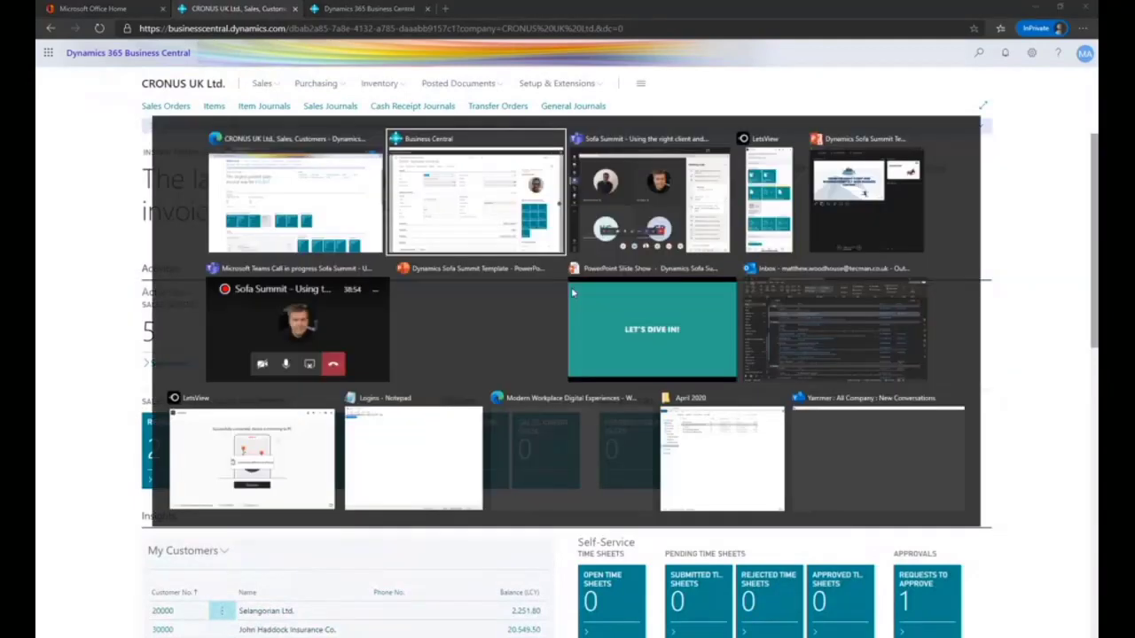